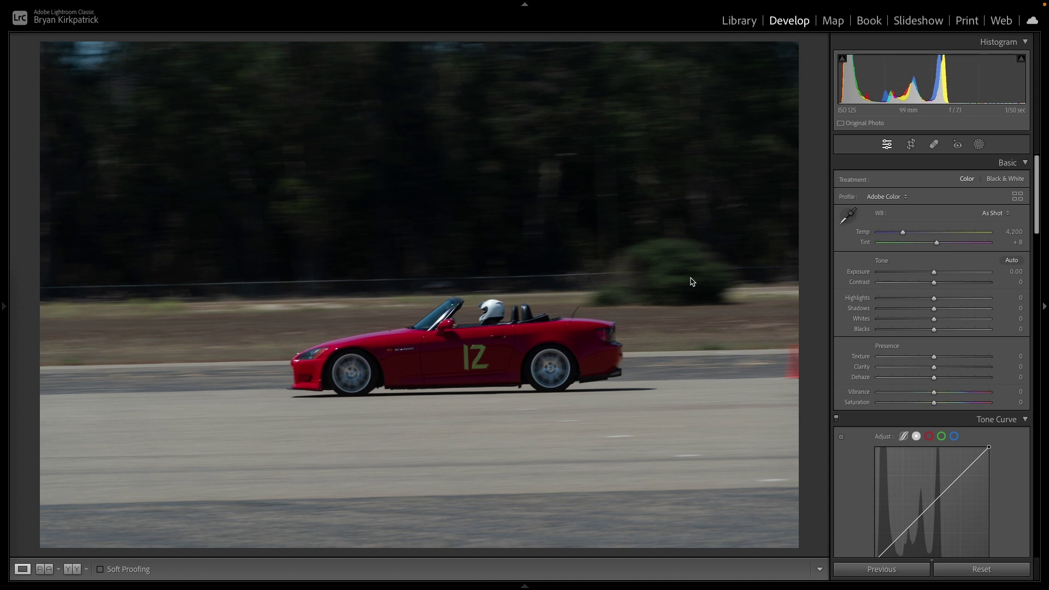
Straighten the photo by 1.49 degrees and crop it tighter around the red car, keeping the original aspect ratio
{"action": "left_click", "coordinate": [912, 145]}
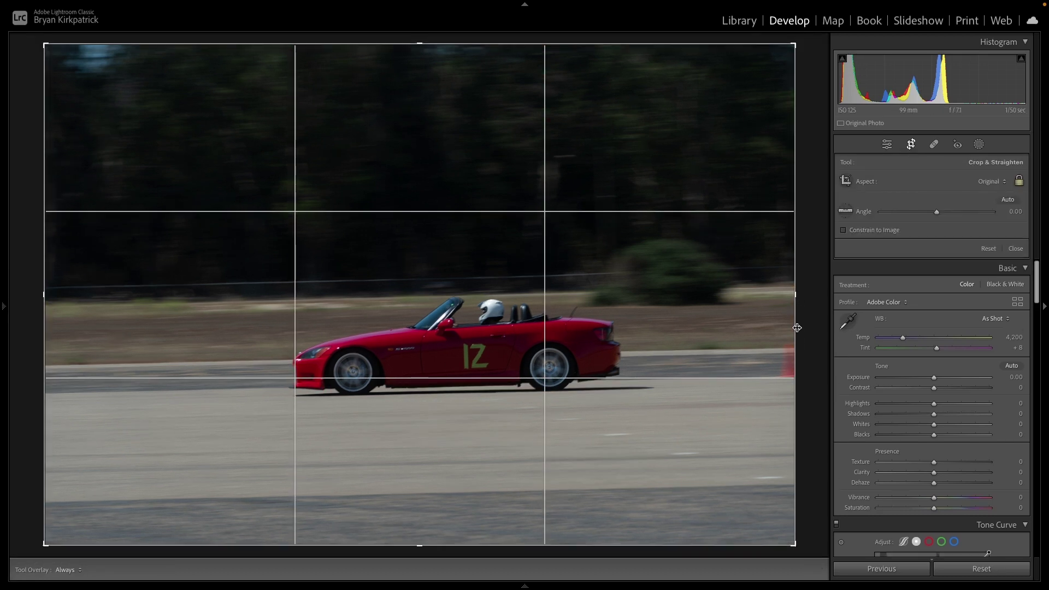
{"action": "left_click_drag", "start_coordinate": [816, 290], "coordinate": [817, 300]}
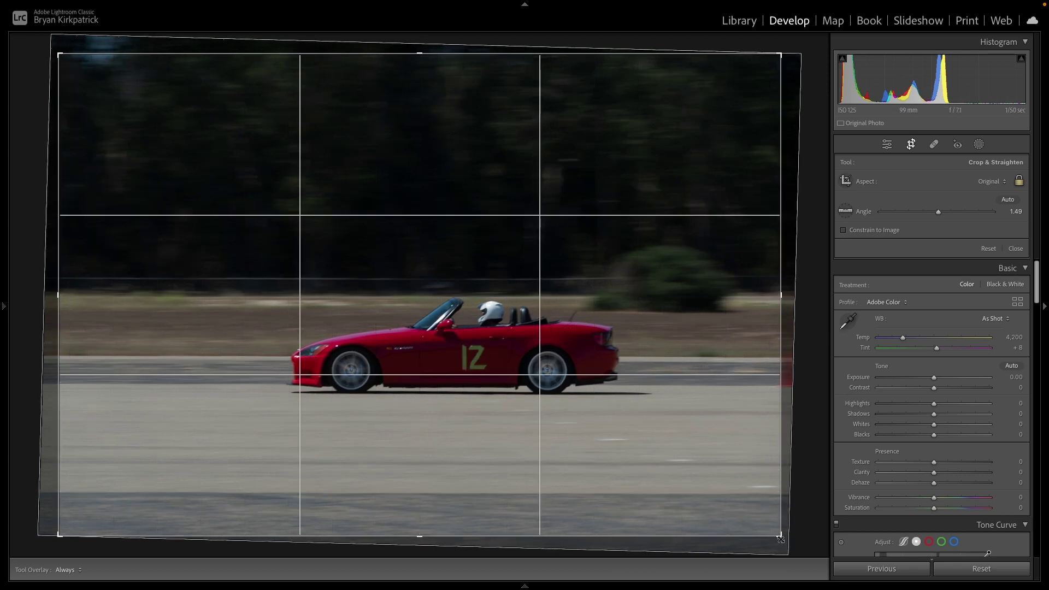
{"action": "left_click_drag", "start_coordinate": [781, 540], "coordinate": [759, 520]}
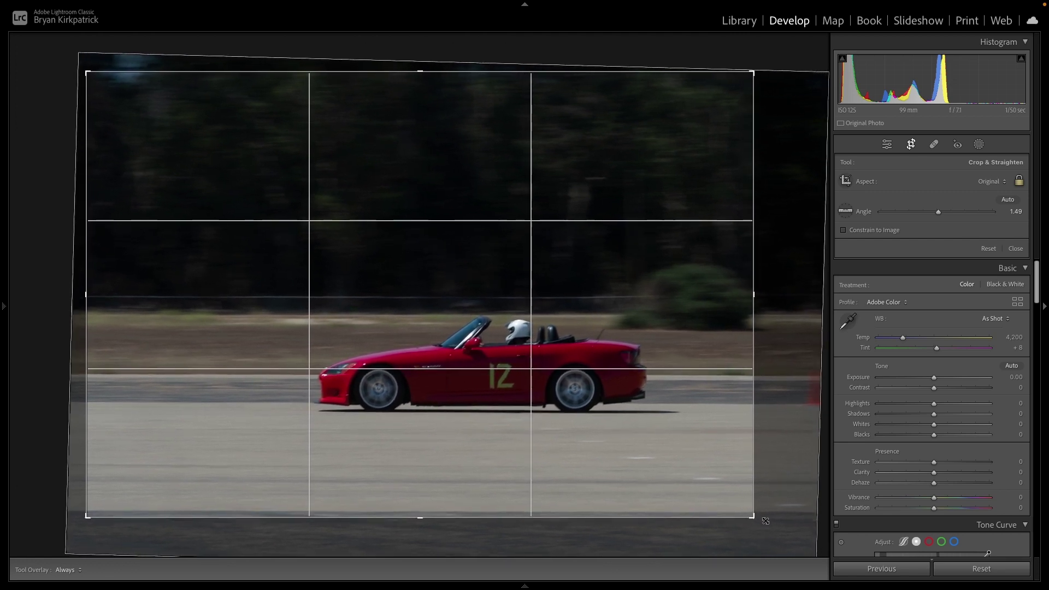
{"action": "left_click_drag", "start_coordinate": [765, 521], "coordinate": [768, 522]}
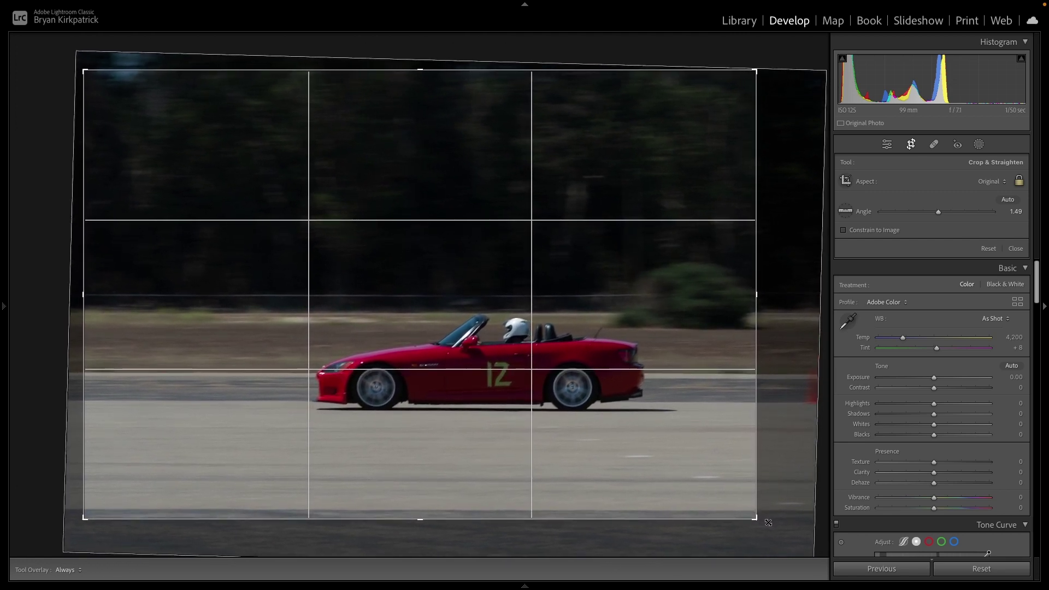
{"action": "key", "text": "Return"}
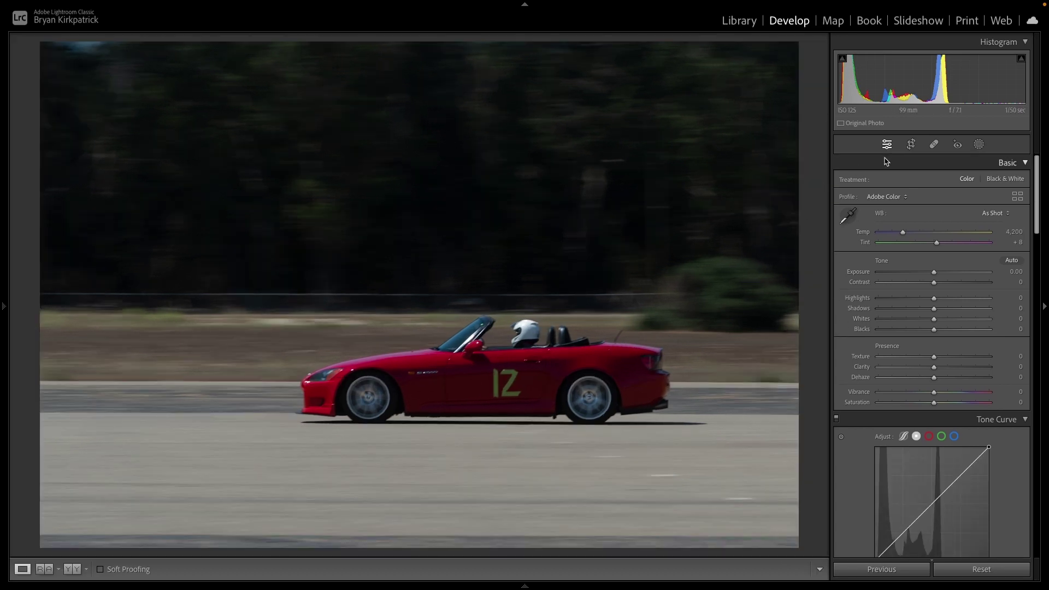
Refine the crop's straightening angle to 1.39 degrees
{"action": "left_click", "coordinate": [912, 145]}
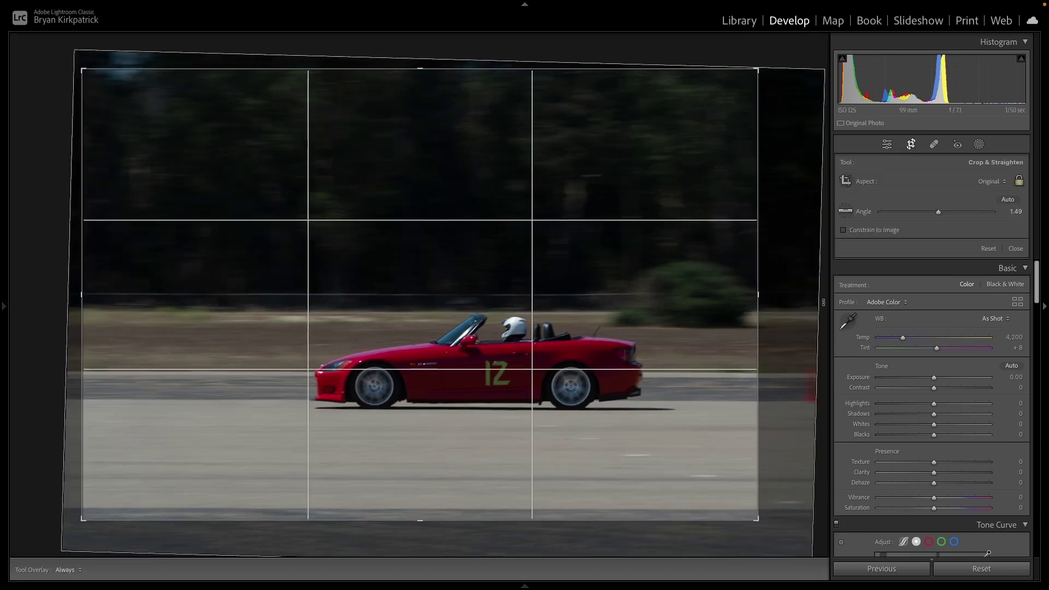
{"action": "left_click_drag", "start_coordinate": [939, 212], "coordinate": [938, 212]}
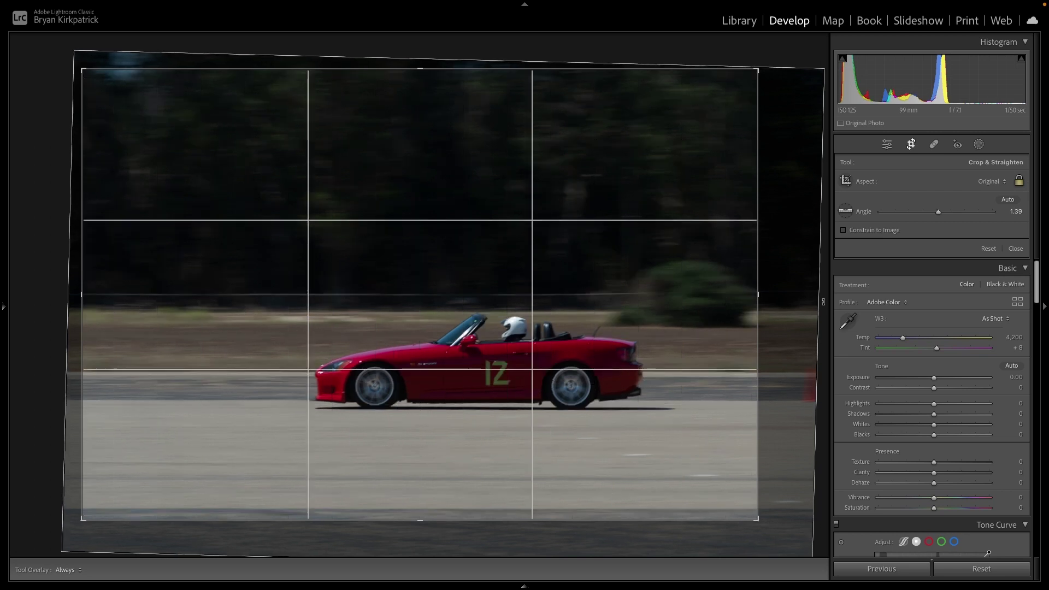
{"action": "key", "text": "Return"}
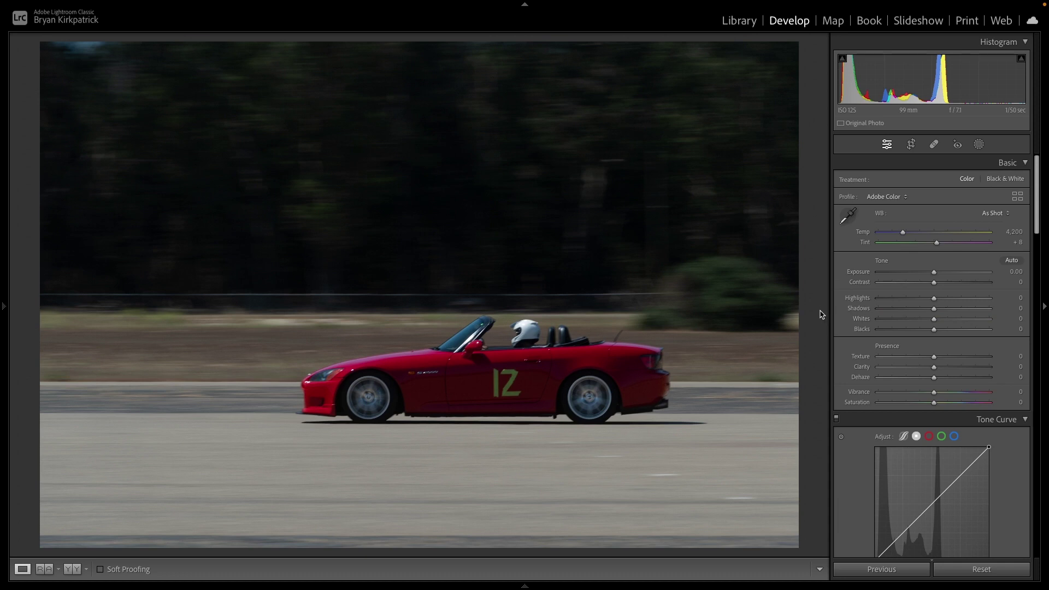
Apply Auto tone, with Highlights adjusted to −71, Shadows to +69, Whites to +47 and Blacks to −55
{"action": "left_click", "coordinate": [1011, 261]}
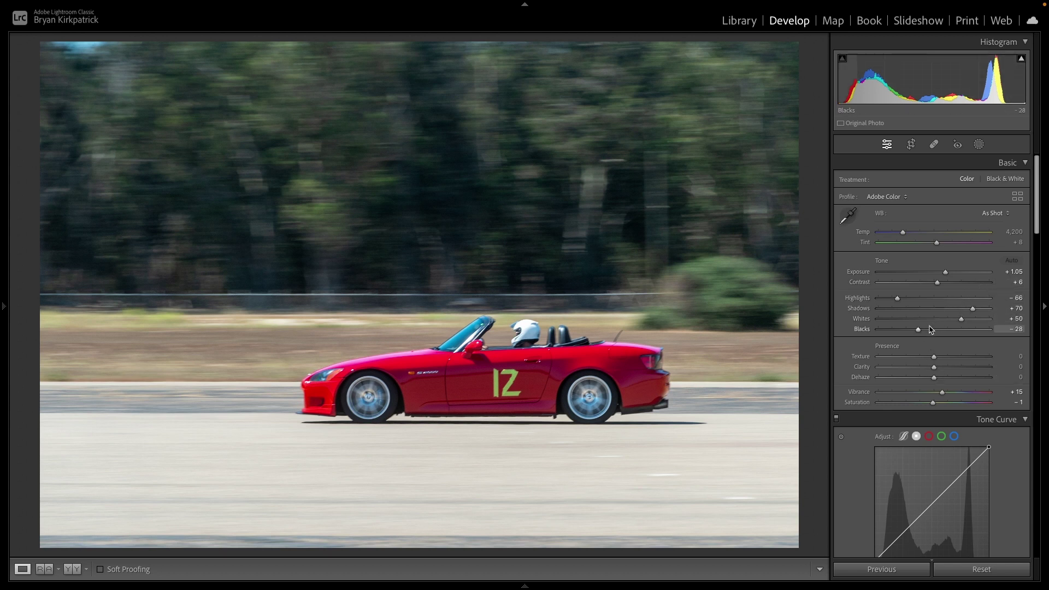
{"action": "left_click_drag", "start_coordinate": [920, 331], "coordinate": [975, 312]}
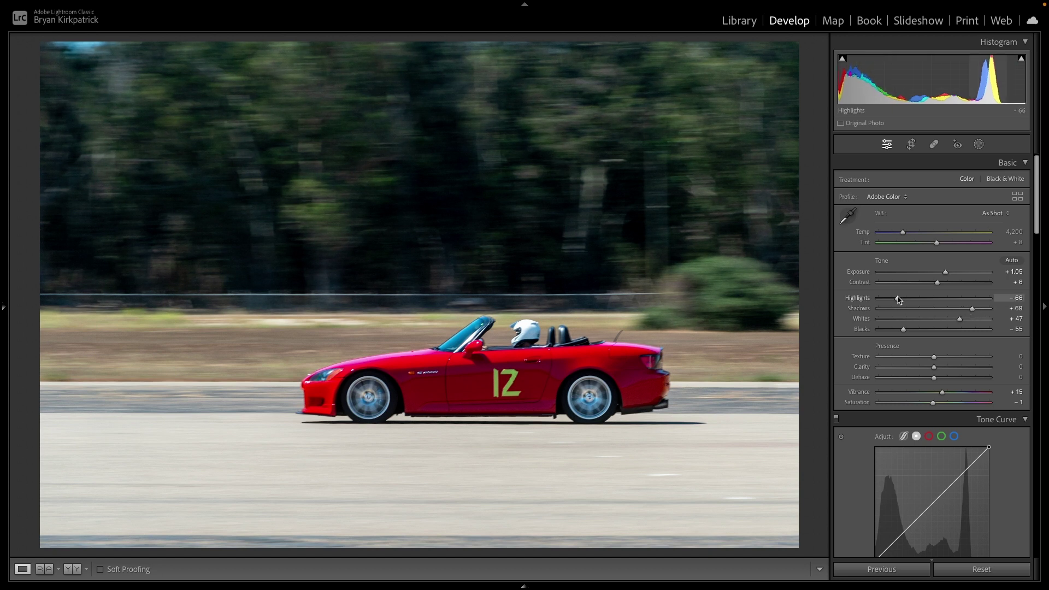
{"action": "left_click_drag", "start_coordinate": [899, 300], "coordinate": [897, 302]}
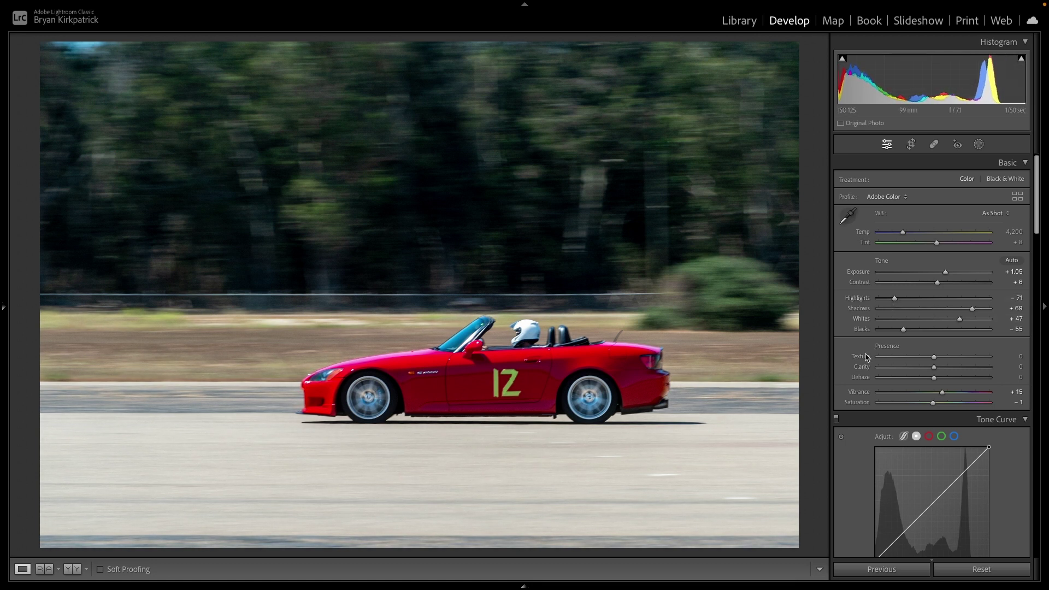
Add shadow, midtone and highlight points to the tone curve and lift its black point to output 17
{"action": "scroll", "coordinate": [867, 358], "scroll_direction": "down", "scroll_amount": 4}
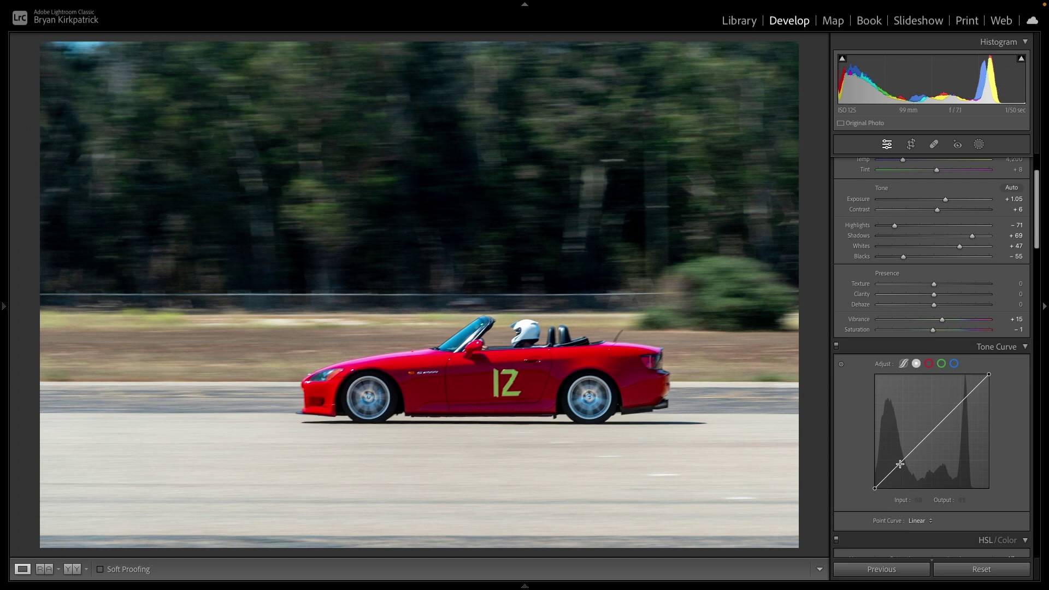
{"action": "left_click_drag", "start_coordinate": [903, 462], "coordinate": [904, 466]}
{"action": "left_click_drag", "start_coordinate": [966, 402], "coordinate": [962, 400]}
{"action": "left_click_drag", "start_coordinate": [933, 432], "coordinate": [932, 432]}
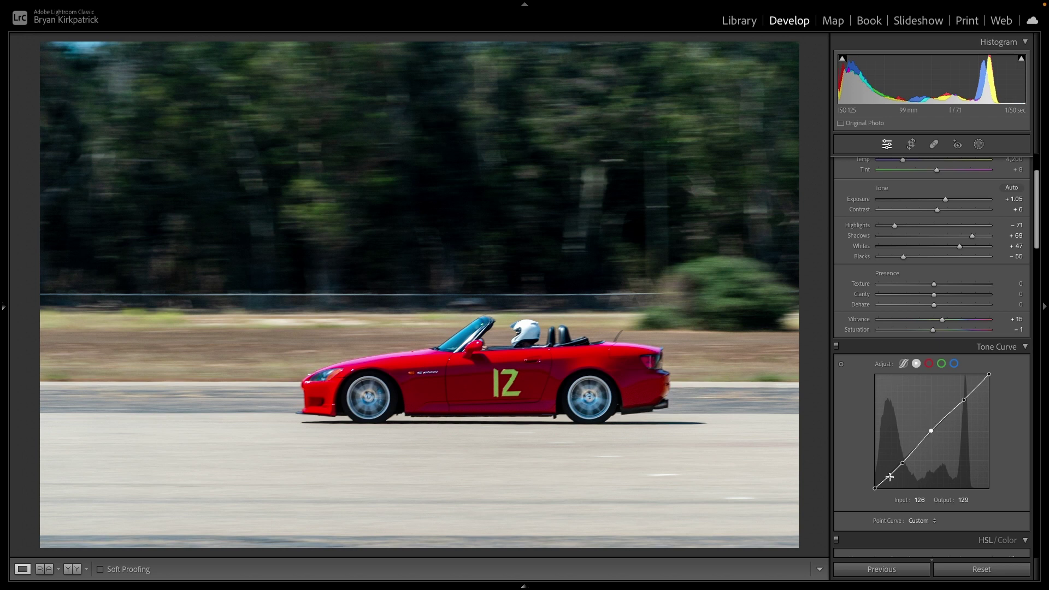
{"action": "left_click_drag", "start_coordinate": [889, 477], "coordinate": [871, 482]}
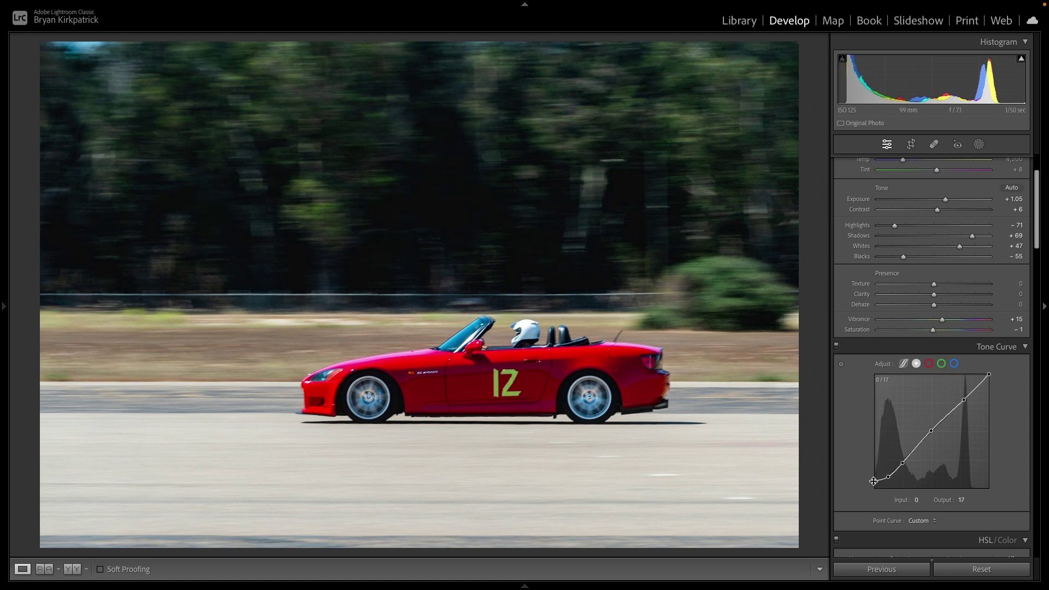
Compare the photo with and without the tone curve adjustment
{"action": "left_click", "coordinate": [837, 347]}
{"action": "left_click", "coordinate": [837, 347]}
{"action": "left_click", "coordinate": [837, 347]}
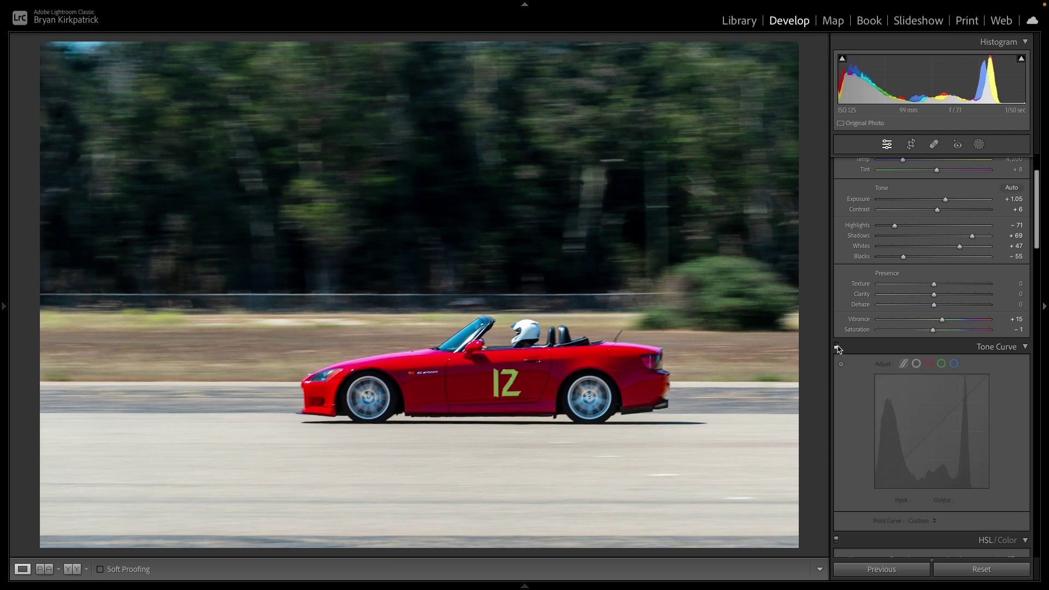
{"action": "left_click", "coordinate": [836, 346]}
{"action": "left_click", "coordinate": [837, 347]}
{"action": "left_click", "coordinate": [836, 346]}
{"action": "left_click", "coordinate": [837, 347]}
{"action": "left_click", "coordinate": [837, 347]}
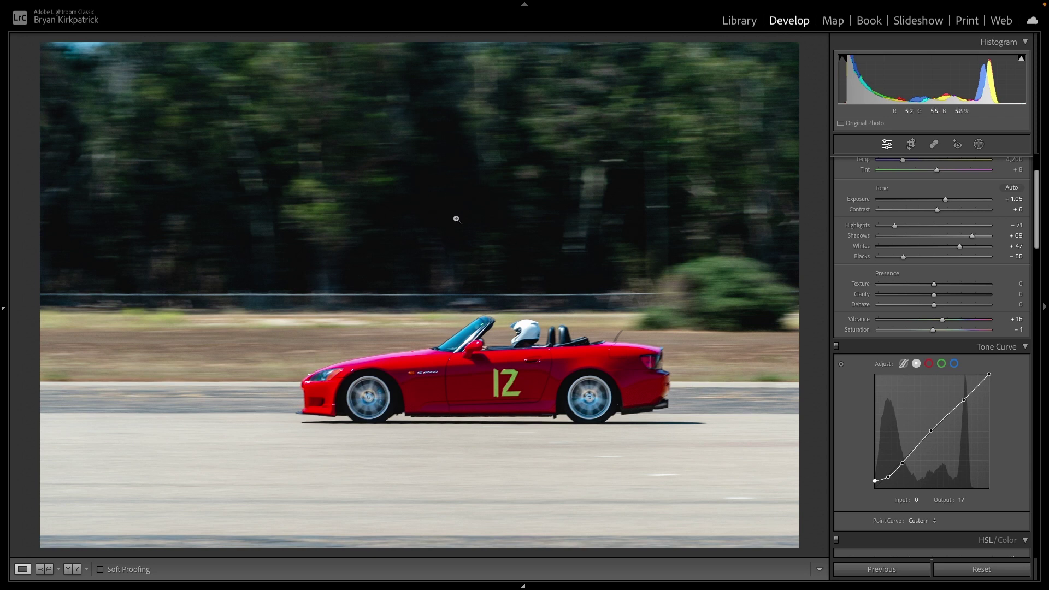
Set the photo's Clarity to −8, Saturation to 0 and Vibrance to +13
{"action": "scroll", "coordinate": [865, 310], "scroll_direction": "up", "scroll_amount": 1}
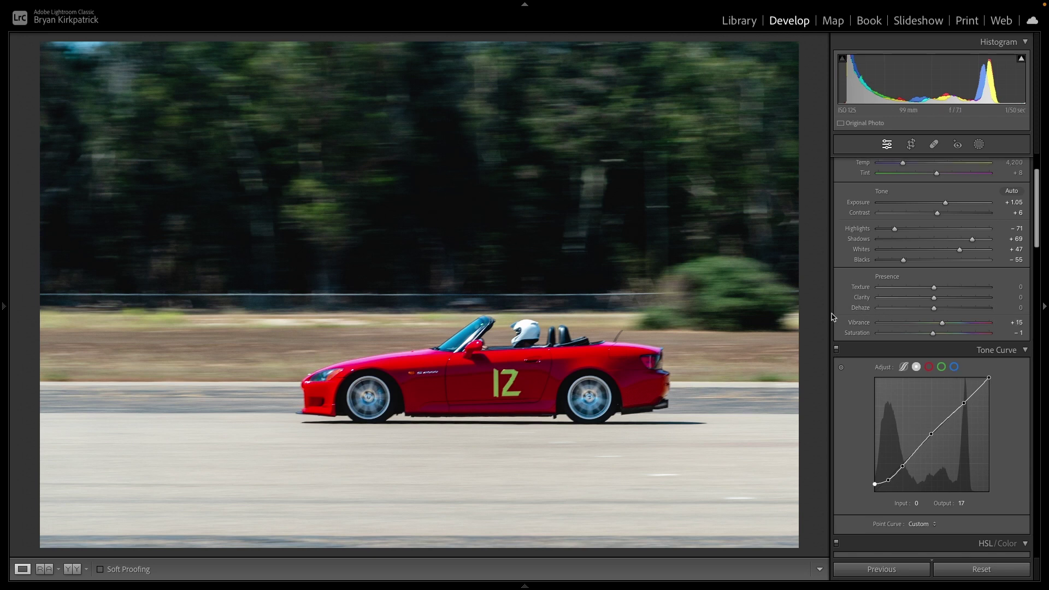
{"action": "mouse_move", "coordinate": [935, 300]}
{"action": "left_mouse_down"}
{"action": "mouse_move", "coordinate": [953, 300]}
{"action": "mouse_move", "coordinate": [923, 303]}
{"action": "left_mouse_up"}
{"action": "mouse_move", "coordinate": [934, 308]}
{"action": "left_mouse_down"}
{"action": "mouse_move", "coordinate": [918, 310]}
{"action": "mouse_move", "coordinate": [944, 311]}
{"action": "mouse_move", "coordinate": [931, 312]}
{"action": "left_mouse_up"}
{"action": "scroll", "coordinate": [848, 351], "scroll_direction": "down", "scroll_amount": 5}
{"action": "scroll", "coordinate": [859, 377], "scroll_direction": "up", "scroll_amount": 4}
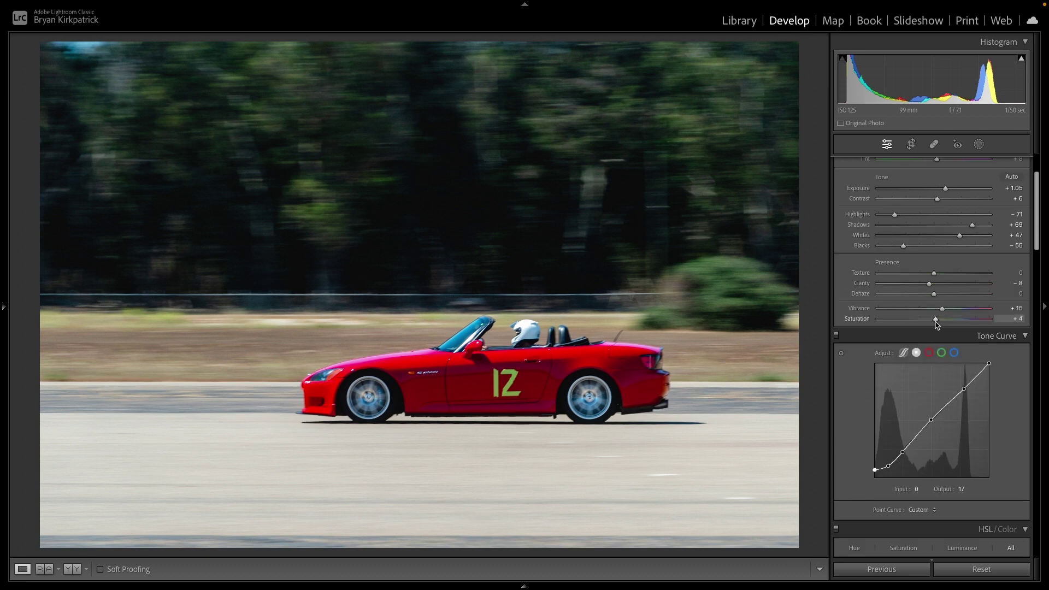
{"action": "left_click_drag", "start_coordinate": [936, 325], "coordinate": [936, 325]}
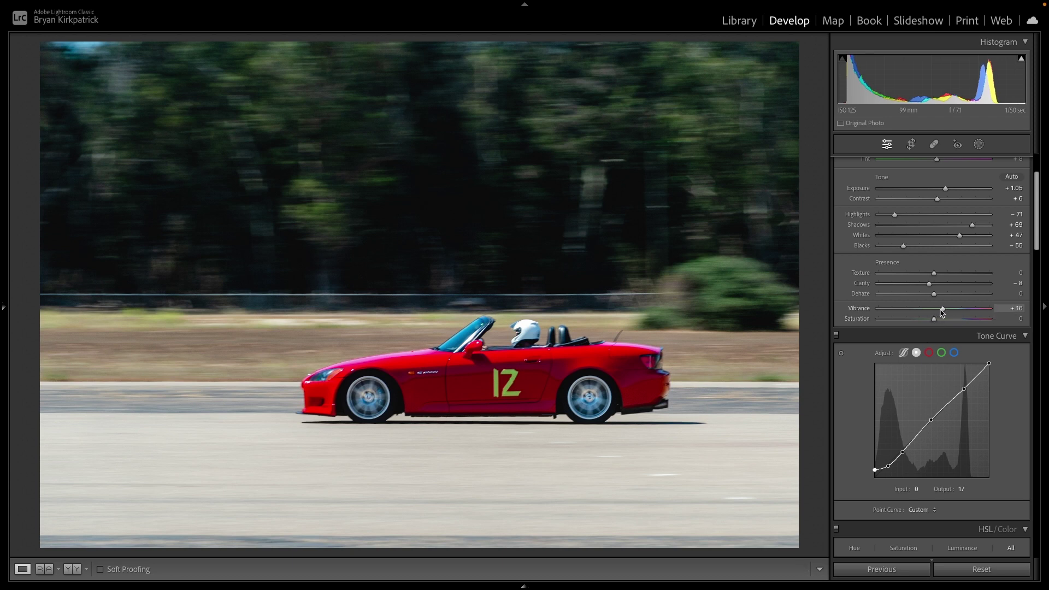
{"action": "left_click_drag", "start_coordinate": [942, 311], "coordinate": [936, 311]}
Set the sharpening Masking to 76 and the noise reduction Luminance to 10
{"action": "scroll", "coordinate": [868, 309], "scroll_direction": "down", "scroll_amount": 10}
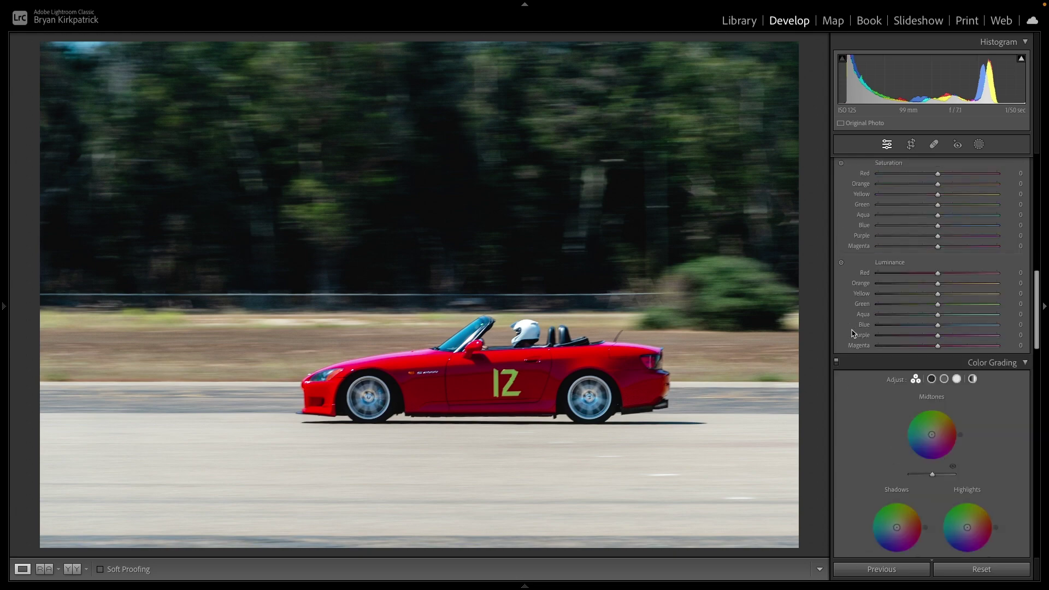
{"action": "scroll", "coordinate": [853, 334], "scroll_direction": "down", "scroll_amount": 10}
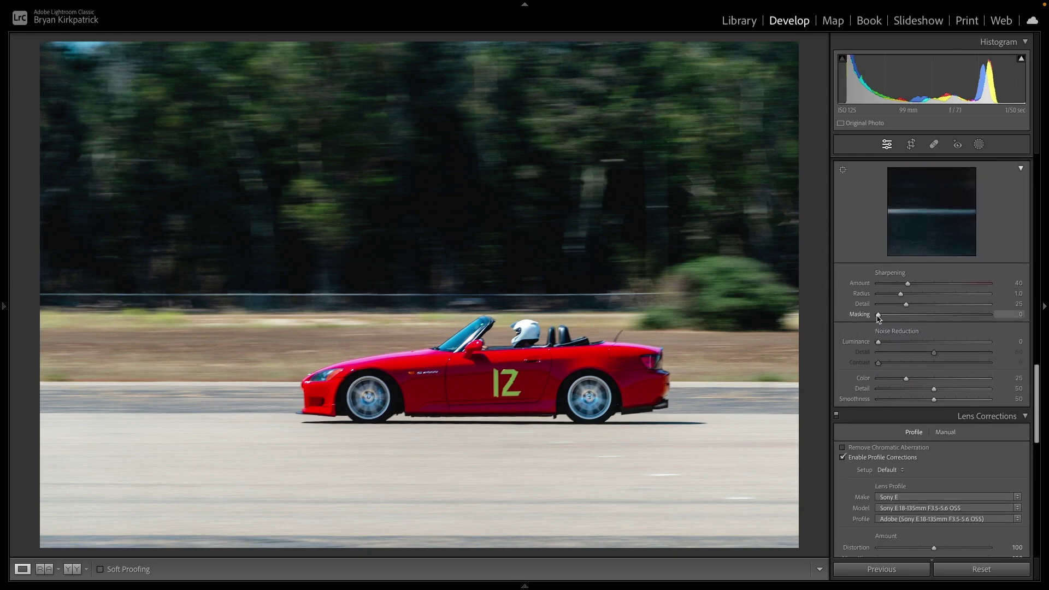
{"action": "left_click_drag", "start_coordinate": [879, 319], "coordinate": [963, 320]}
{"action": "scroll", "coordinate": [873, 334], "scroll_direction": "down", "scroll_amount": 1}
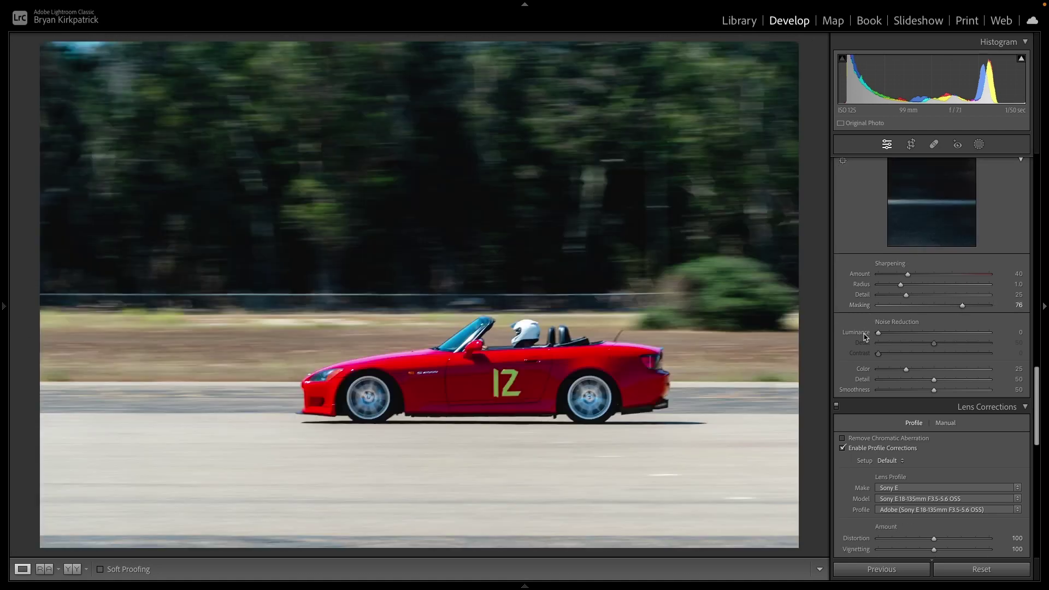
{"action": "scroll", "coordinate": [873, 334], "scroll_direction": "down", "scroll_amount": 1}
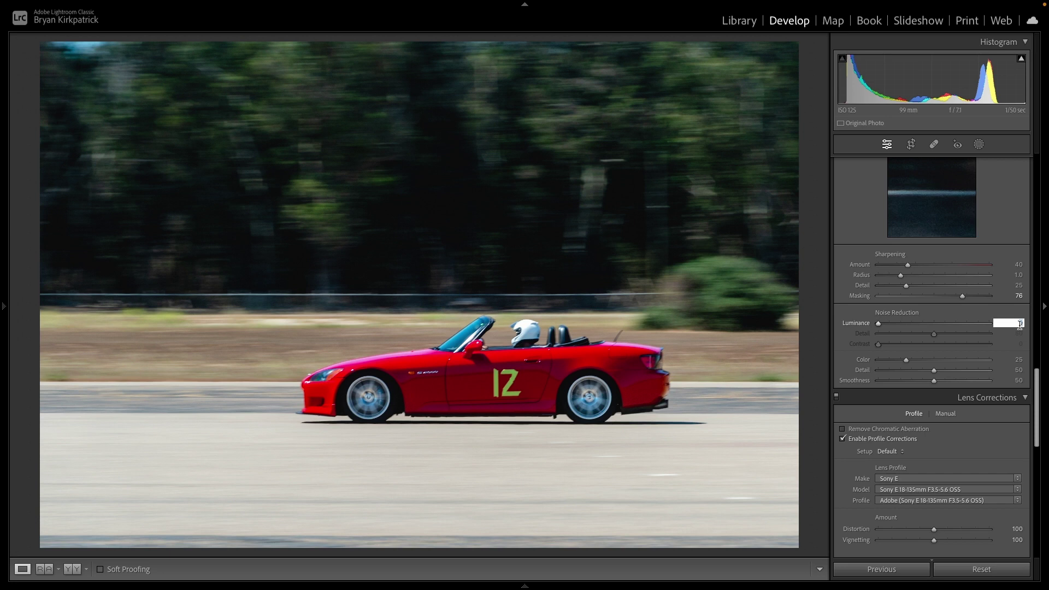
{"action": "key", "text": "Return"}
Enable chromatic aberration removal in the lens corrections
{"action": "scroll", "coordinate": [935, 312], "scroll_direction": "down", "scroll_amount": 1}
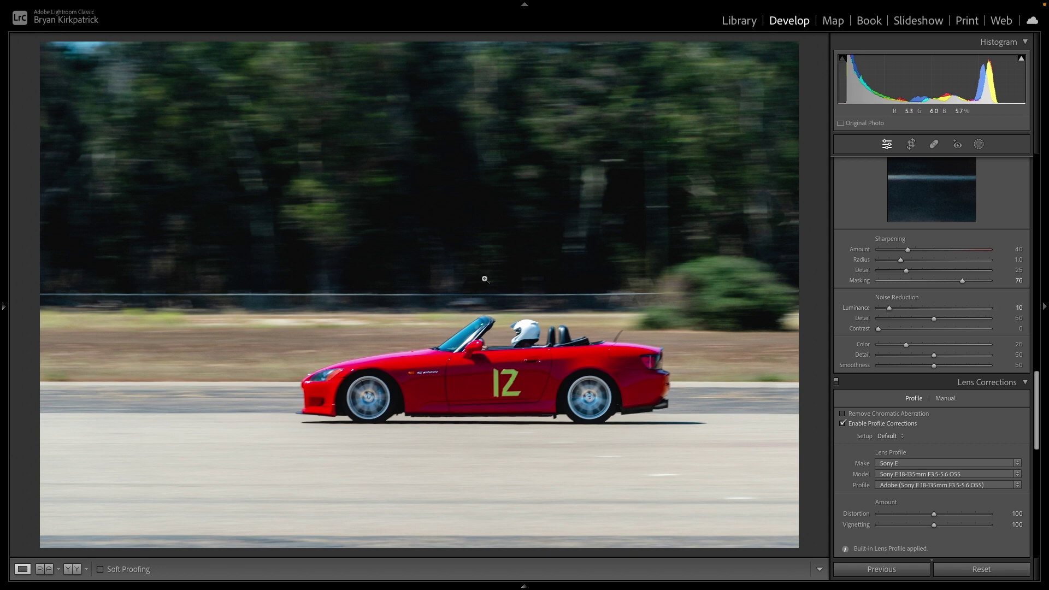
{"action": "scroll", "coordinate": [853, 348], "scroll_direction": "down", "scroll_amount": 1}
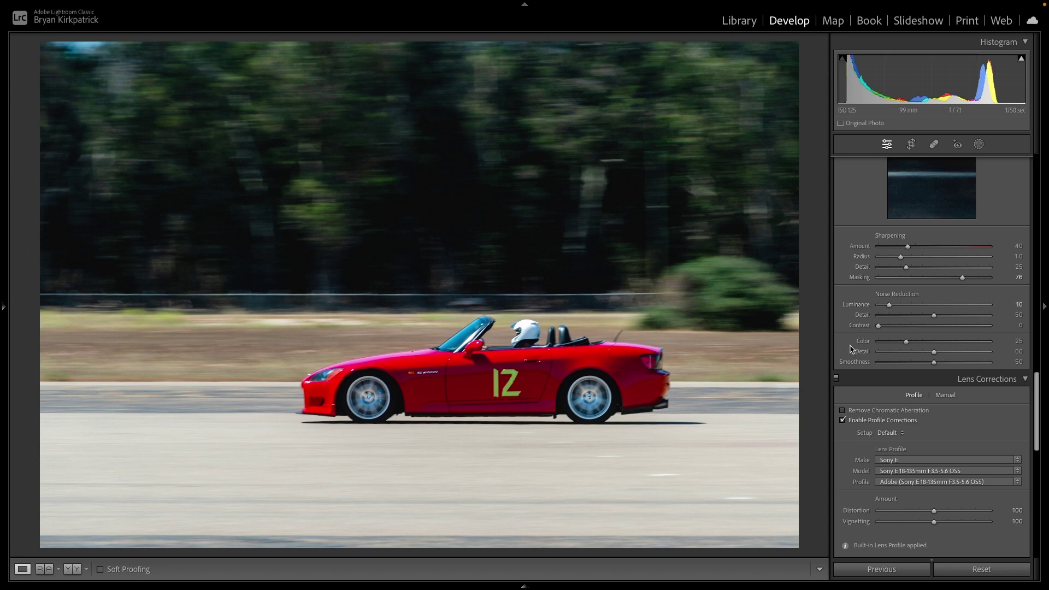
{"action": "scroll", "coordinate": [850, 348], "scroll_direction": "down", "scroll_amount": 5}
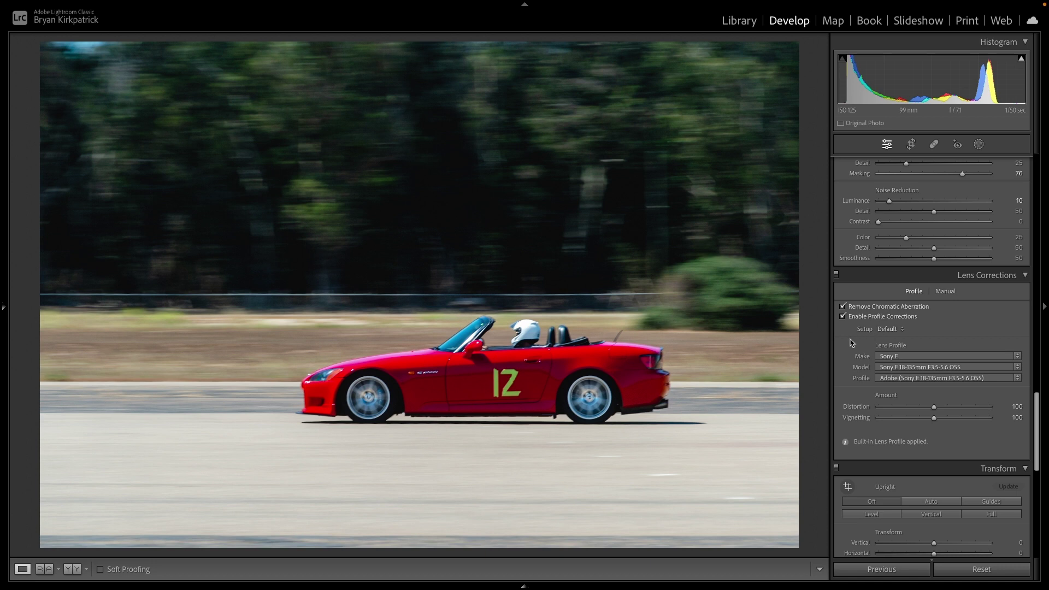
Calibrate the colors with Blue Primary hue −9, Green Primary hue +4, Red Primary hue −4 and Shadows tint −4
{"action": "scroll", "coordinate": [850, 350], "scroll_direction": "down", "scroll_amount": 10}
{"action": "scroll", "coordinate": [847, 359], "scroll_direction": "down", "scroll_amount": 1}
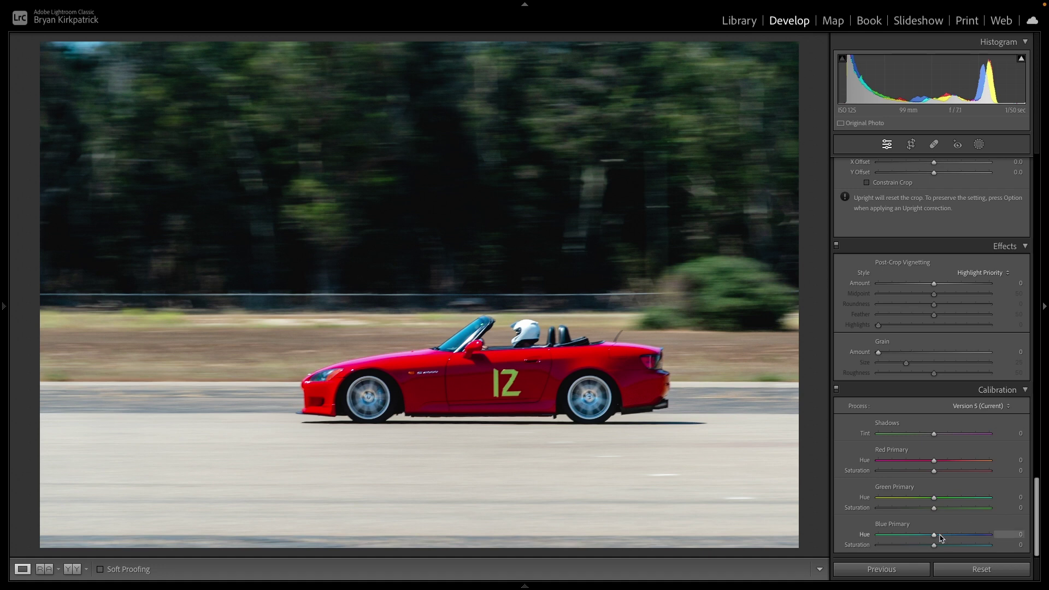
{"action": "mouse_move", "coordinate": [935, 535]}
{"action": "left_mouse_down"}
{"action": "mouse_move", "coordinate": [954, 534]}
{"action": "mouse_move", "coordinate": [939, 537]}
{"action": "left_mouse_up"}
{"action": "left_click_drag", "start_coordinate": [930, 537], "coordinate": [933, 538]}
{"action": "mouse_move", "coordinate": [931, 536]}
{"action": "left_mouse_down"}
{"action": "mouse_move", "coordinate": [887, 537]}
{"action": "mouse_move", "coordinate": [935, 538]}
{"action": "left_mouse_up"}
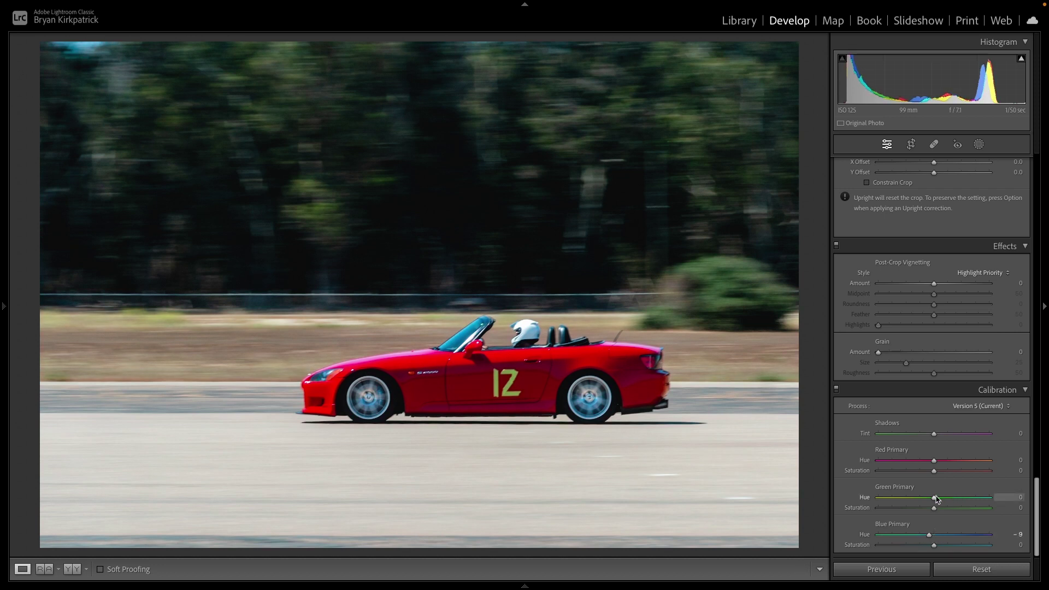
{"action": "mouse_move", "coordinate": [935, 498]}
{"action": "left_mouse_down"}
{"action": "mouse_move", "coordinate": [945, 499]}
{"action": "mouse_move", "coordinate": [926, 500]}
{"action": "mouse_move", "coordinate": [950, 500]}
{"action": "mouse_move", "coordinate": [927, 499]}
{"action": "mouse_move", "coordinate": [936, 501]}
{"action": "left_mouse_up"}
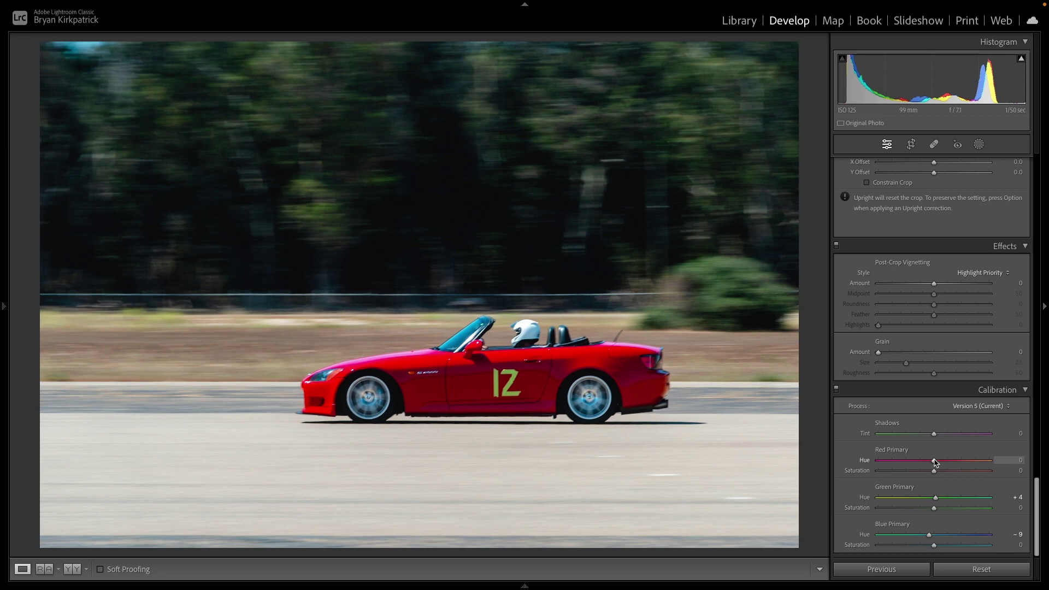
{"action": "mouse_move", "coordinate": [928, 462]}
{"action": "left_mouse_down"}
{"action": "mouse_move", "coordinate": [992, 461]}
{"action": "mouse_move", "coordinate": [942, 465]}
{"action": "left_mouse_up"}
{"action": "mouse_move", "coordinate": [935, 437]}
{"action": "left_mouse_down"}
{"action": "mouse_move", "coordinate": [958, 438]}
{"action": "mouse_move", "coordinate": [931, 441]}
{"action": "left_mouse_up"}
Compare the edited photo with its unedited original several times
{"action": "key", "text": "backslash"}
{"action": "key", "text": "backslash"}
{"action": "key", "text": "backslash"}
{"action": "key", "text": "backslash"}
{"action": "key", "text": "backslash"}
{"action": "key", "text": "backslash"}
{"action": "key", "text": "backslash"}
{"action": "key", "text": "backslash"}
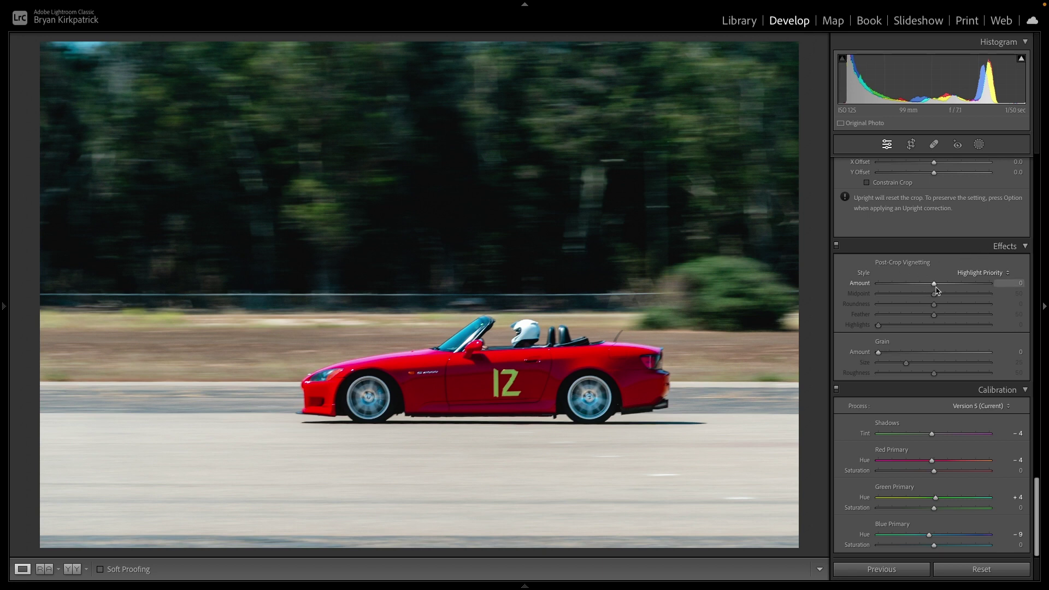
Set the post-crop vignetting Amount to −10 and compare the photo with and without the effect
{"action": "left_click_drag", "start_coordinate": [935, 285], "coordinate": [929, 286]}
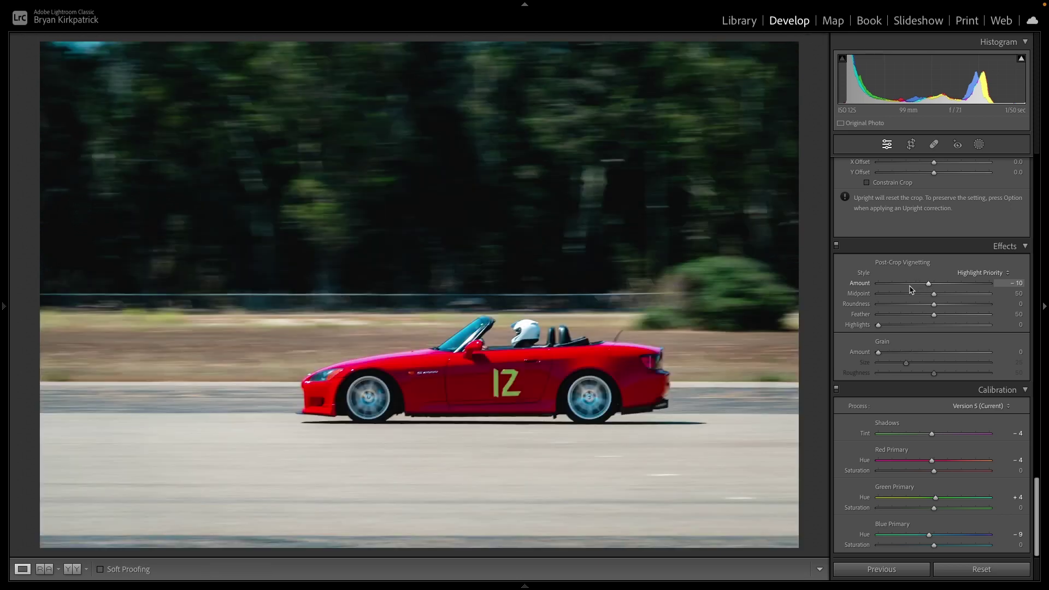
{"action": "left_click", "coordinate": [837, 245]}
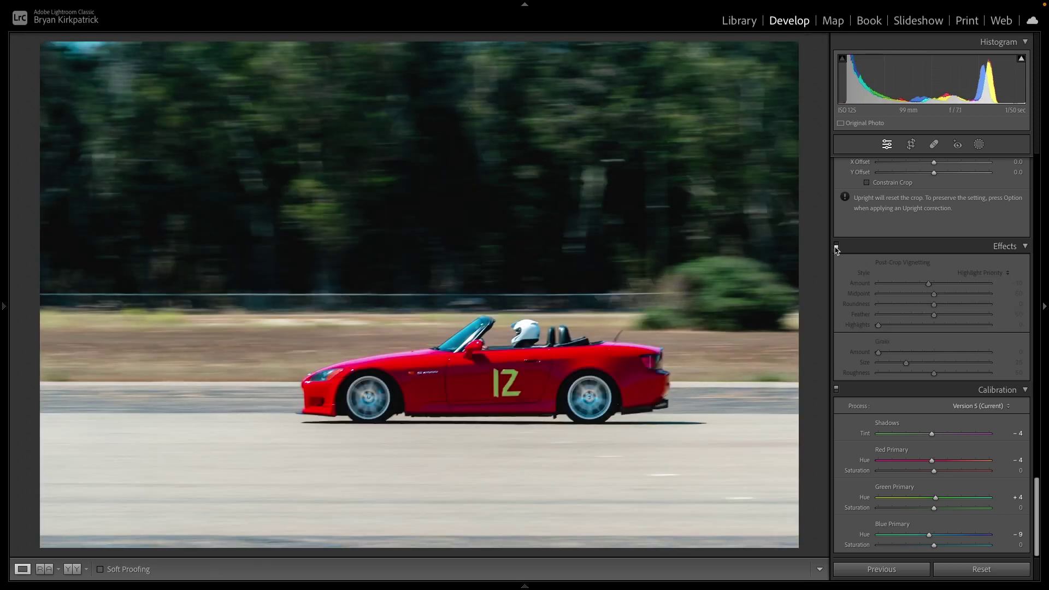
{"action": "left_click", "coordinate": [837, 246]}
{"action": "left_click", "coordinate": [837, 245]}
{"action": "left_click", "coordinate": [837, 246]}
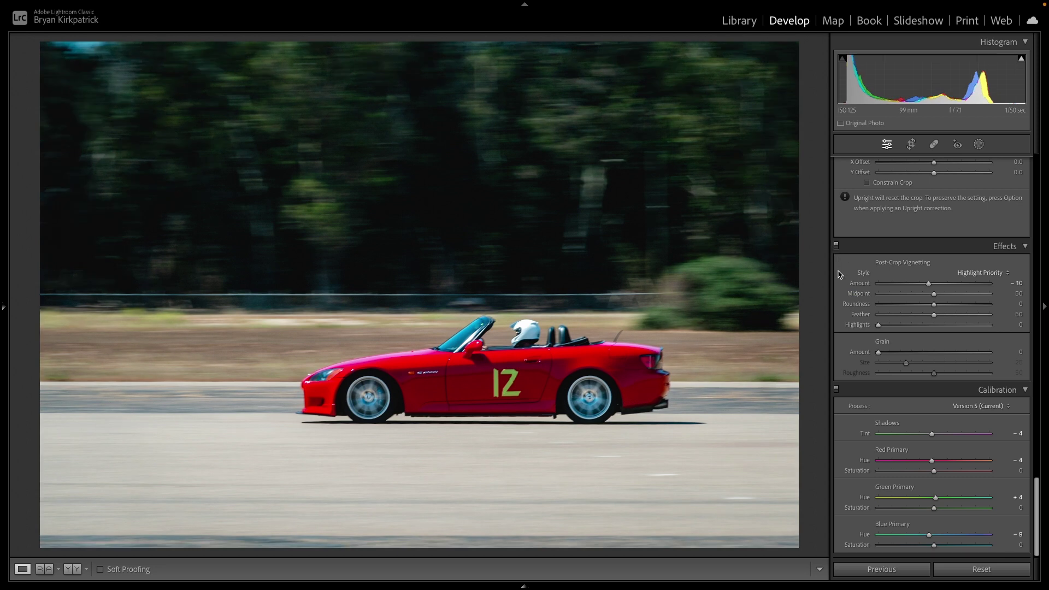
Warm the white balance by setting the temperature to 4,315
{"action": "scroll", "coordinate": [843, 276], "scroll_direction": "up", "scroll_amount": 10}
{"action": "scroll", "coordinate": [844, 280], "scroll_direction": "up", "scroll_amount": 8}
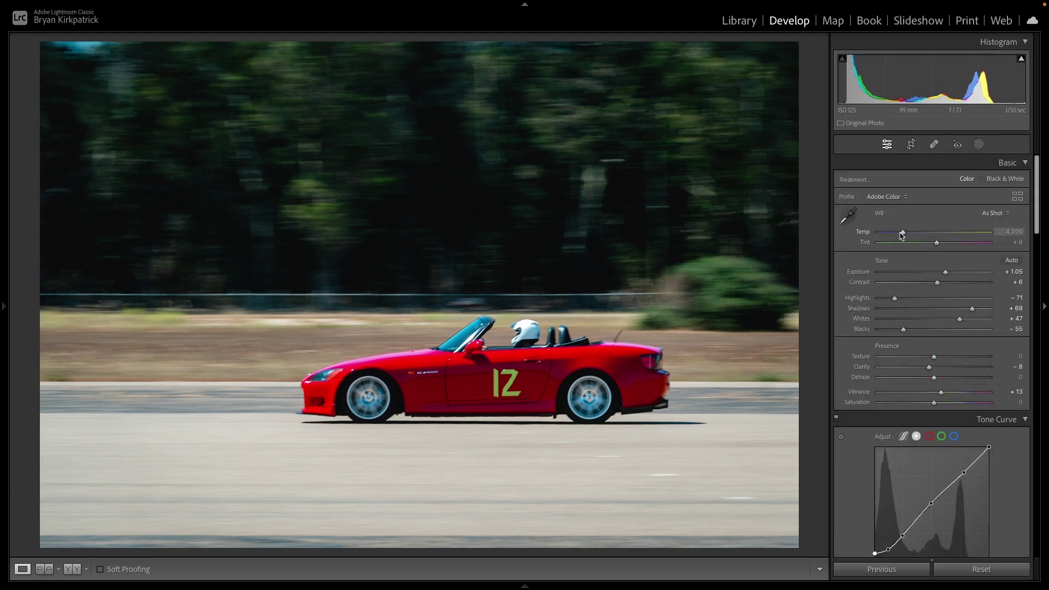
{"action": "left_click_drag", "start_coordinate": [902, 232], "coordinate": [905, 235]}
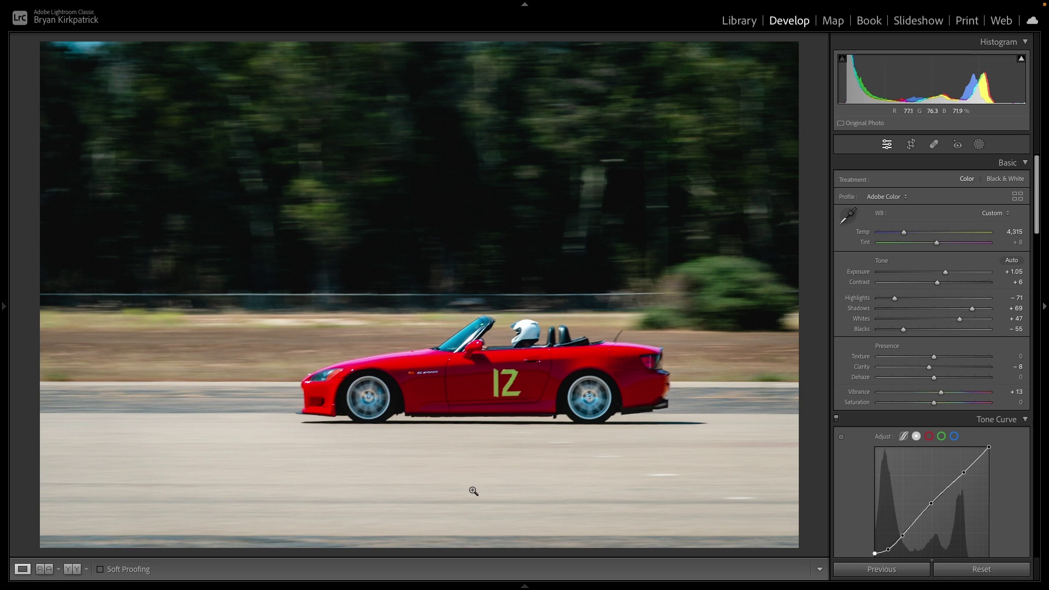
Mask the road with a linear gradient from the photo's bottom edge up to the car, with Exposure −0.87 and Clarity 20
{"action": "key", "text": "m"}
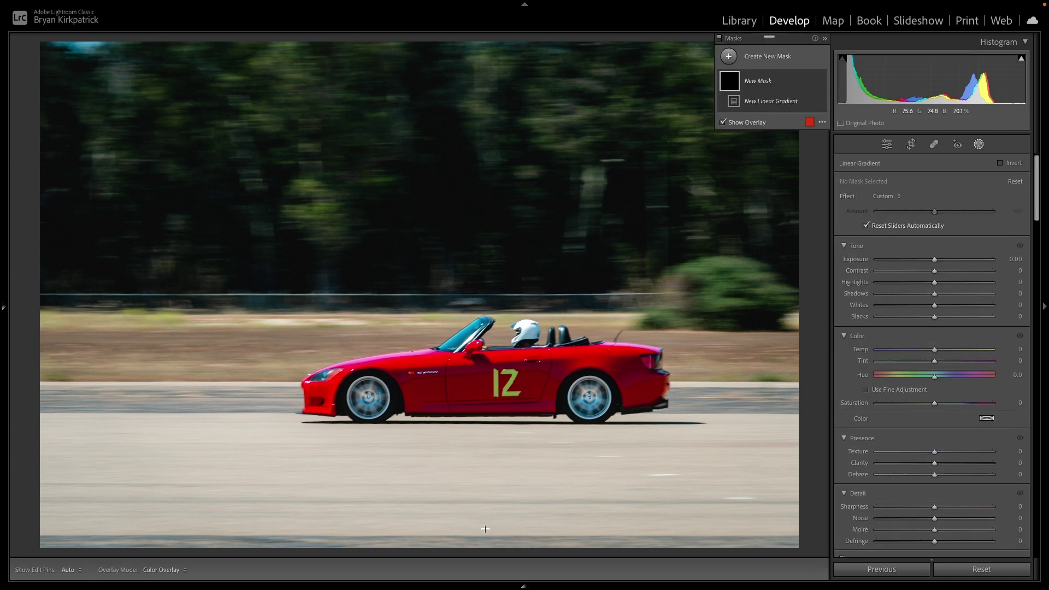
{"action": "left_click_drag", "start_coordinate": [485, 529], "coordinate": [520, 399]}
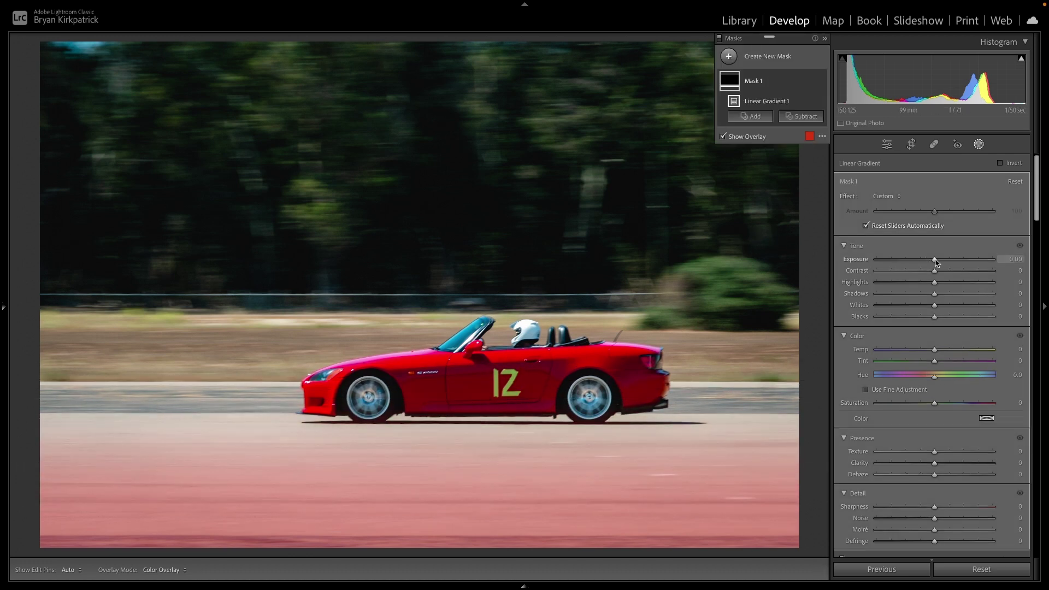
{"action": "left_click_drag", "start_coordinate": [936, 262], "coordinate": [923, 261]}
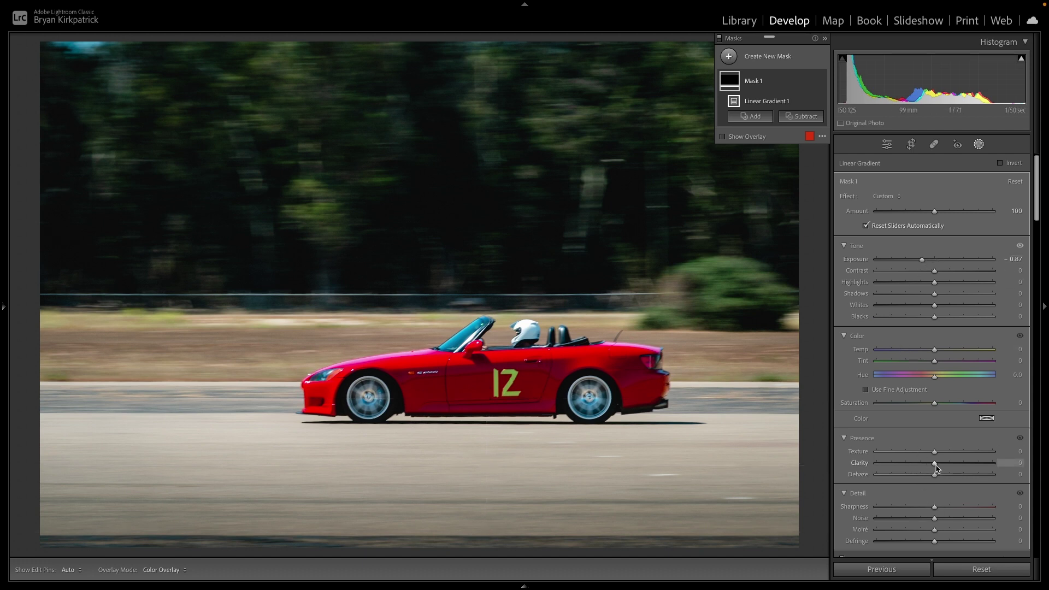
{"action": "left_click_drag", "start_coordinate": [935, 464], "coordinate": [947, 468]}
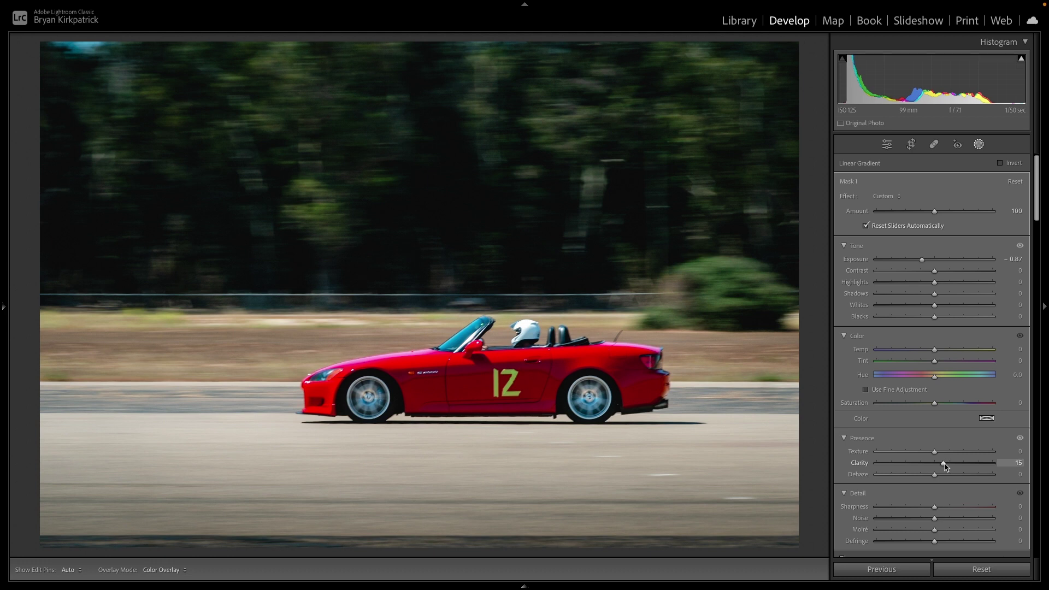
{"action": "left_click_drag", "start_coordinate": [947, 464], "coordinate": [948, 466]}
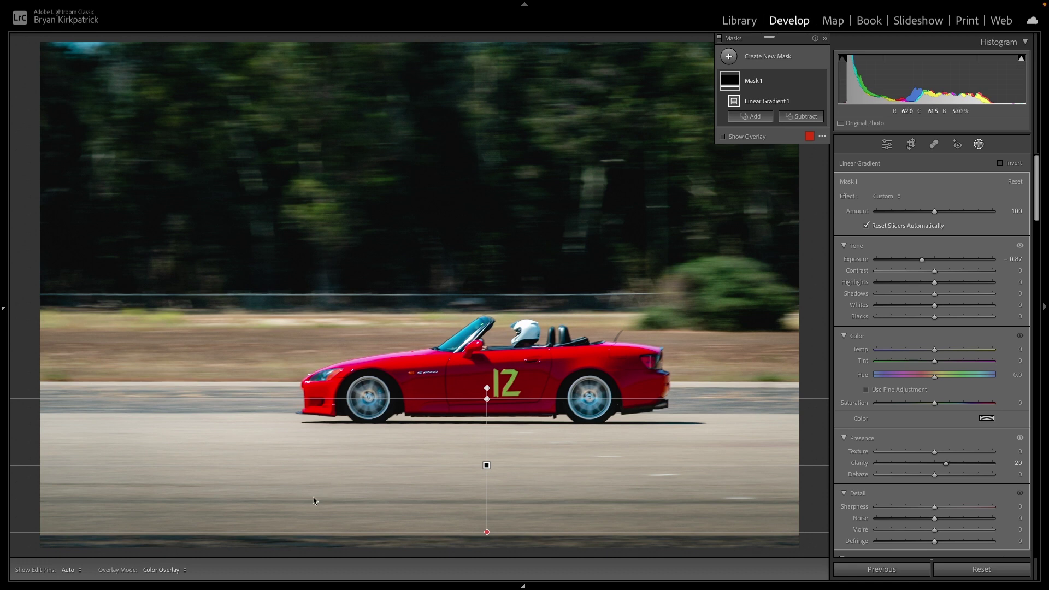
Add a second linear gradient over the road, intersect it with a color range sampled from the asphalt, and set its Saturation to −88
{"action": "key", "text": "shift+m"}
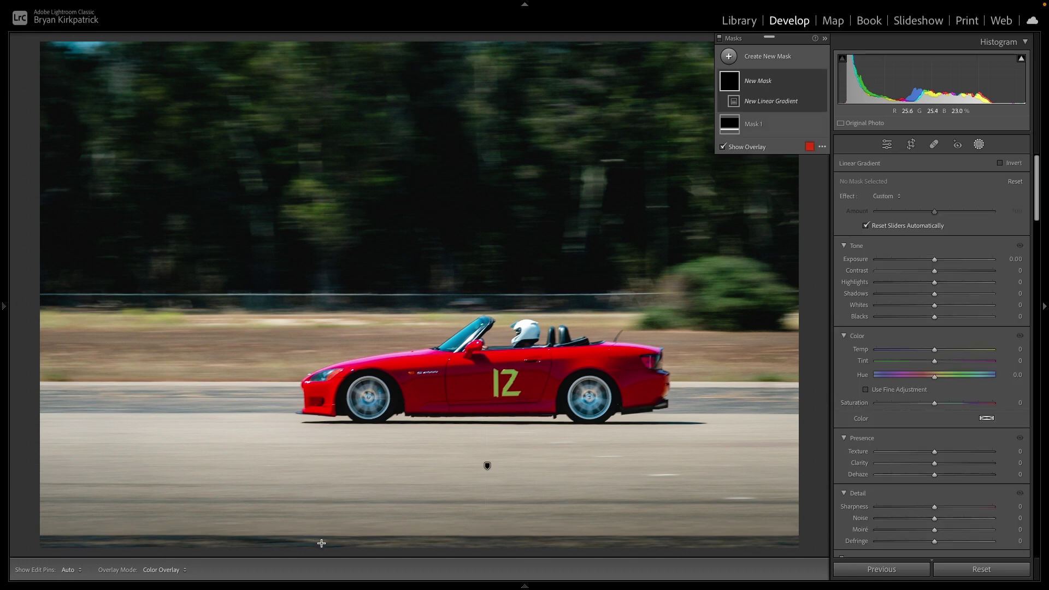
{"action": "left_click_drag", "start_coordinate": [322, 544], "coordinate": [362, 359]}
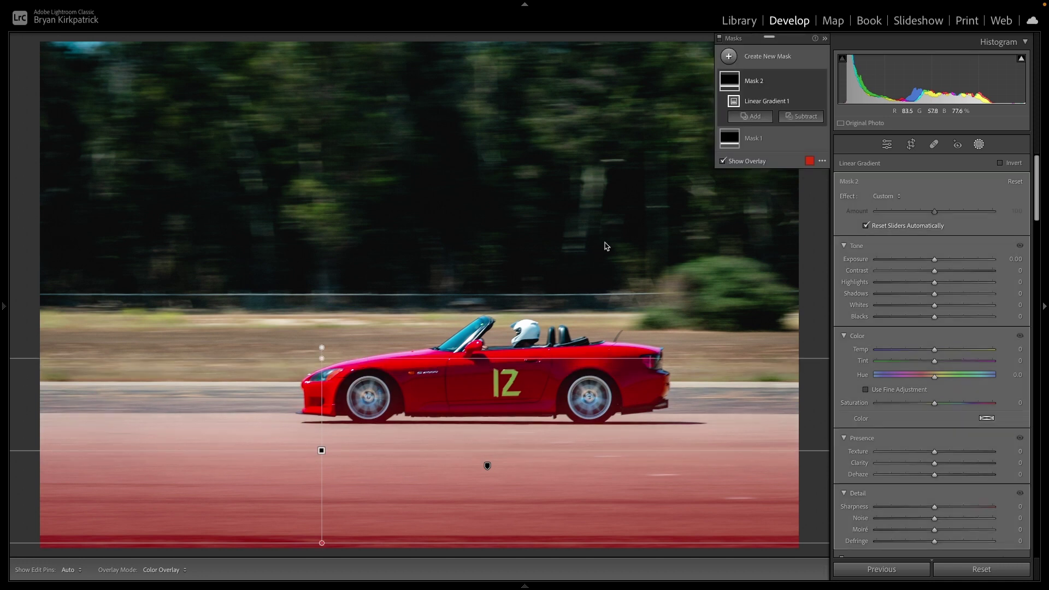
{"action": "right_click", "coordinate": [764, 79]}
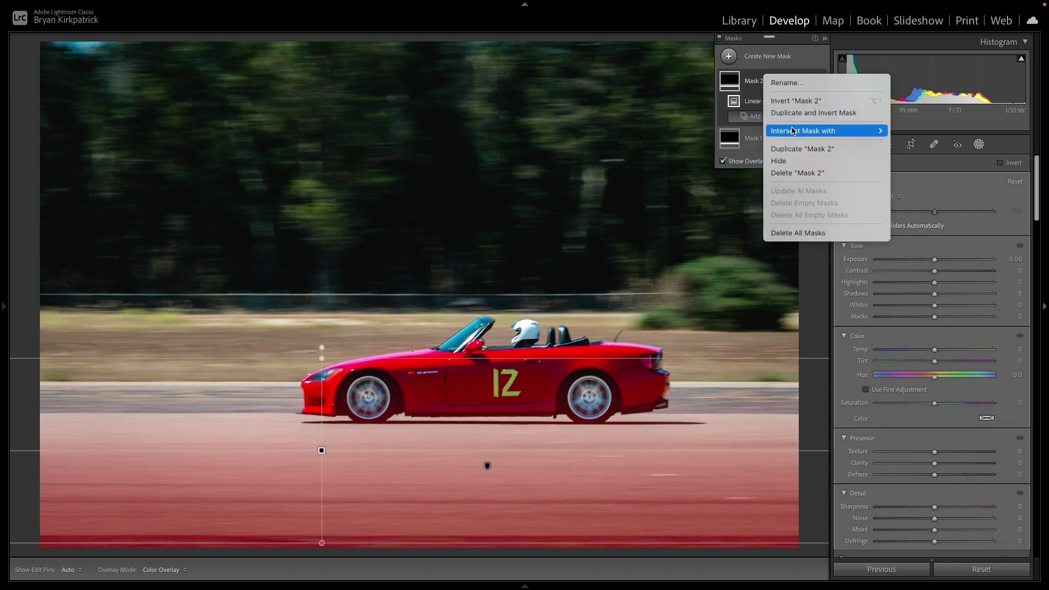
{"action": "mouse_move", "coordinate": [815, 132]}
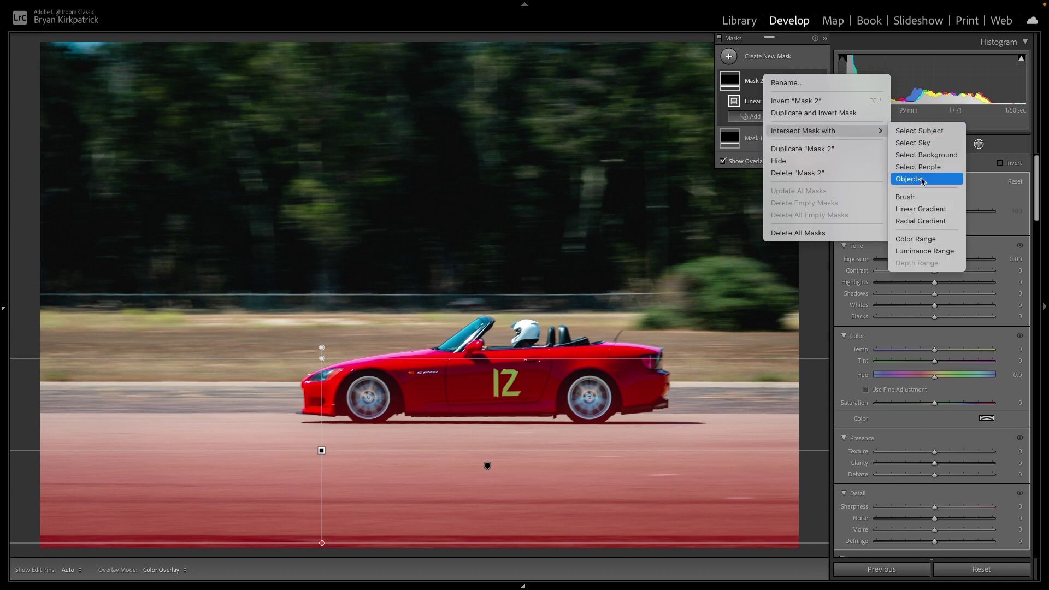
{"action": "left_click", "coordinate": [924, 239]}
{"action": "left_click_drag", "start_coordinate": [227, 457], "coordinate": [295, 511]}
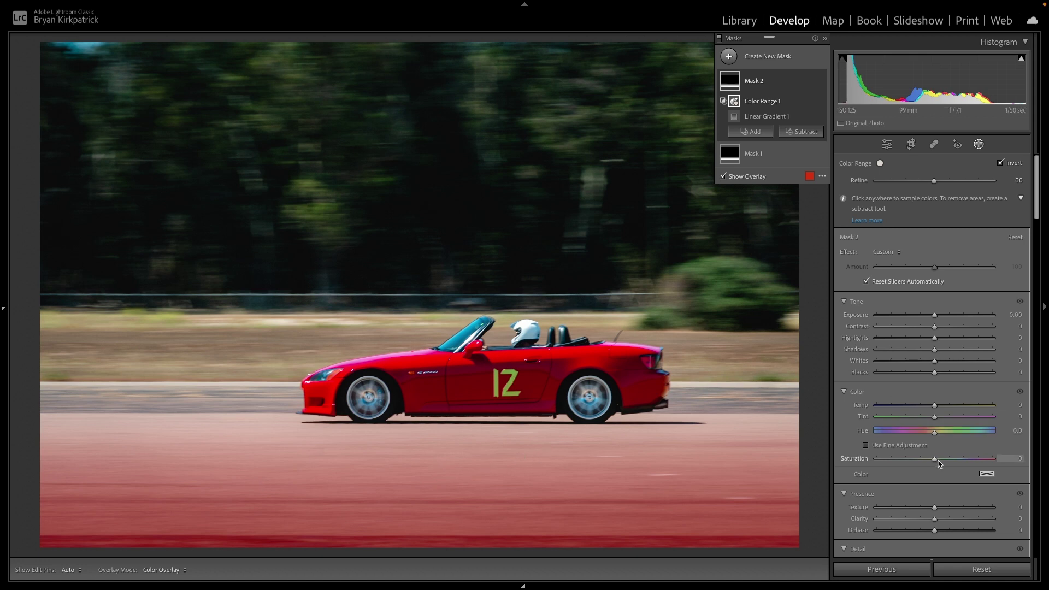
{"action": "left_click_drag", "start_coordinate": [934, 459], "coordinate": [886, 460]}
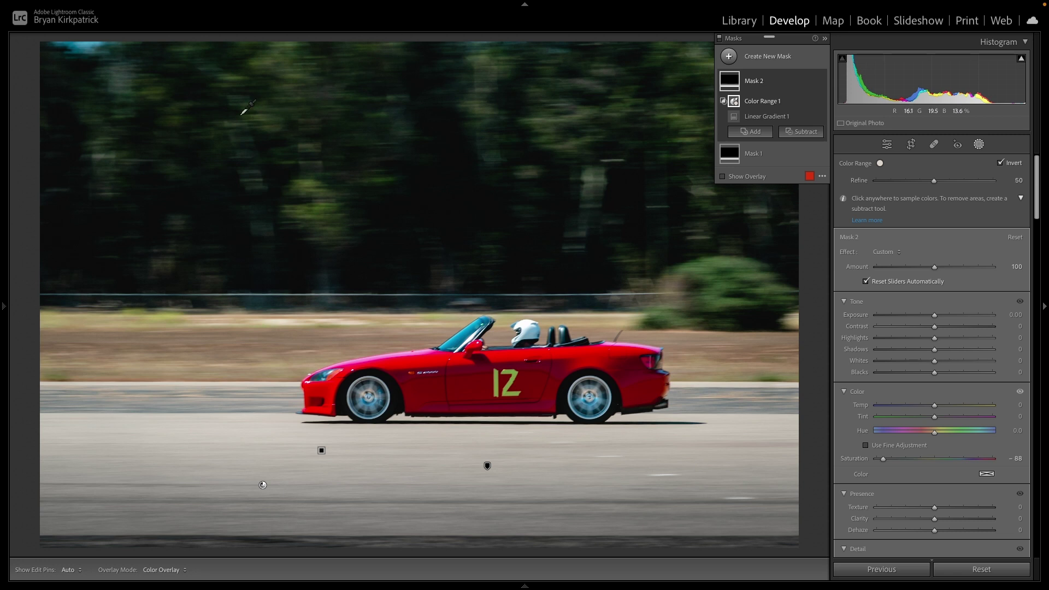
Brighten the trees with a diagonal linear gradient from the photo's upper left, Exposure 0.82, and compare with and without the mask
{"action": "key", "text": "m"}
{"action": "left_click_drag", "start_coordinate": [165, 55], "coordinate": [228, 274]}
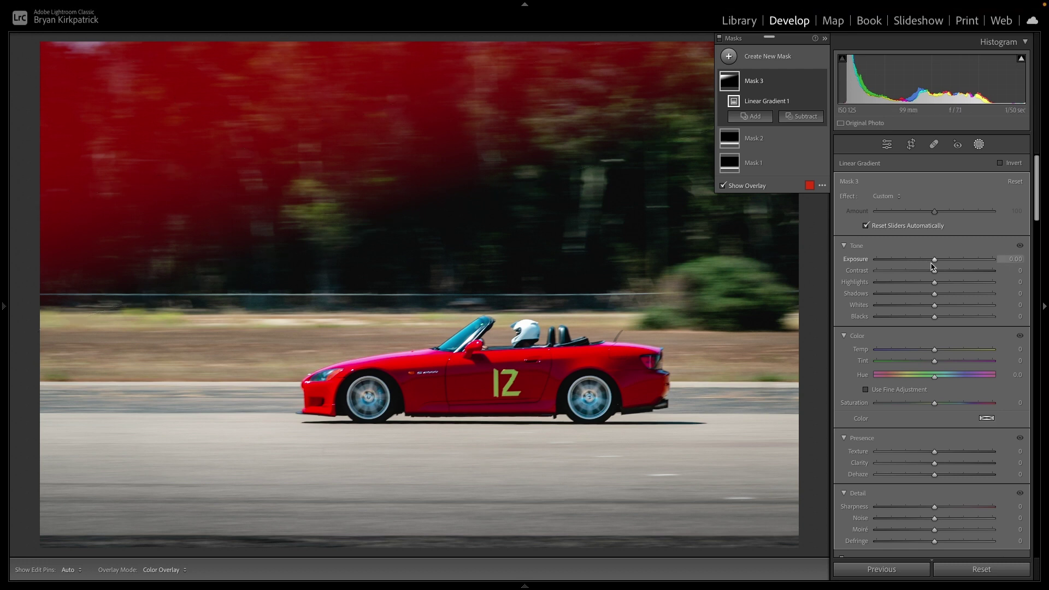
{"action": "left_click_drag", "start_coordinate": [934, 260], "coordinate": [948, 262]}
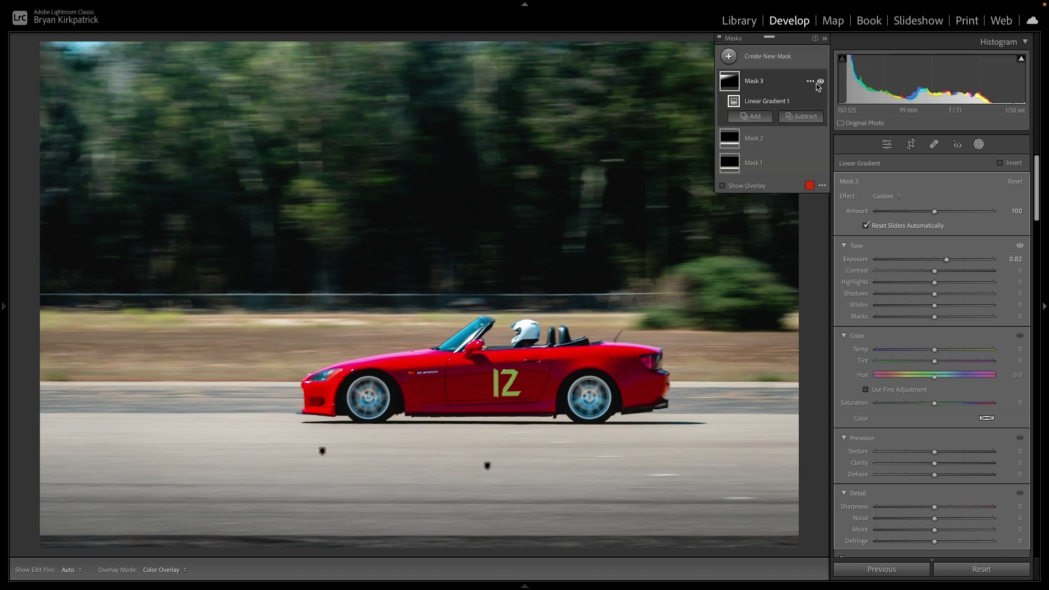
{"action": "left_click", "coordinate": [820, 82]}
{"action": "left_click", "coordinate": [821, 82]}
{"action": "left_click", "coordinate": [821, 82]}
{"action": "left_click", "coordinate": [820, 82]}
{"action": "left_click", "coordinate": [821, 82]}
{"action": "left_click", "coordinate": [821, 82]}
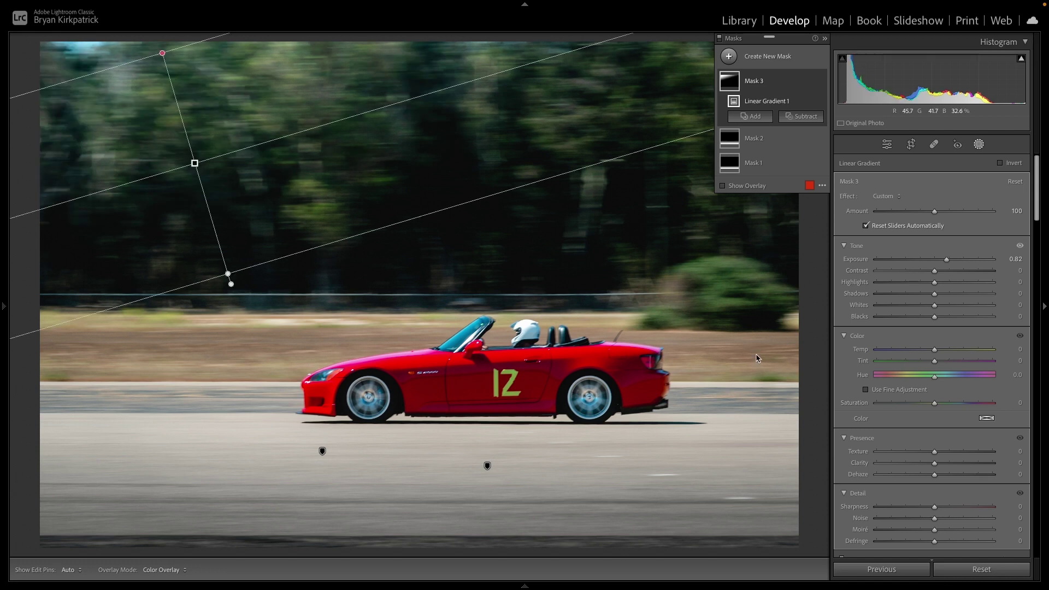
Darken the road at the photo's lower right with a slightly tilted linear gradient mask at Exposure −0.28, and close masking
{"action": "key", "text": "m"}
{"action": "left_click_drag", "start_coordinate": [724, 526], "coordinate": [705, 363]}
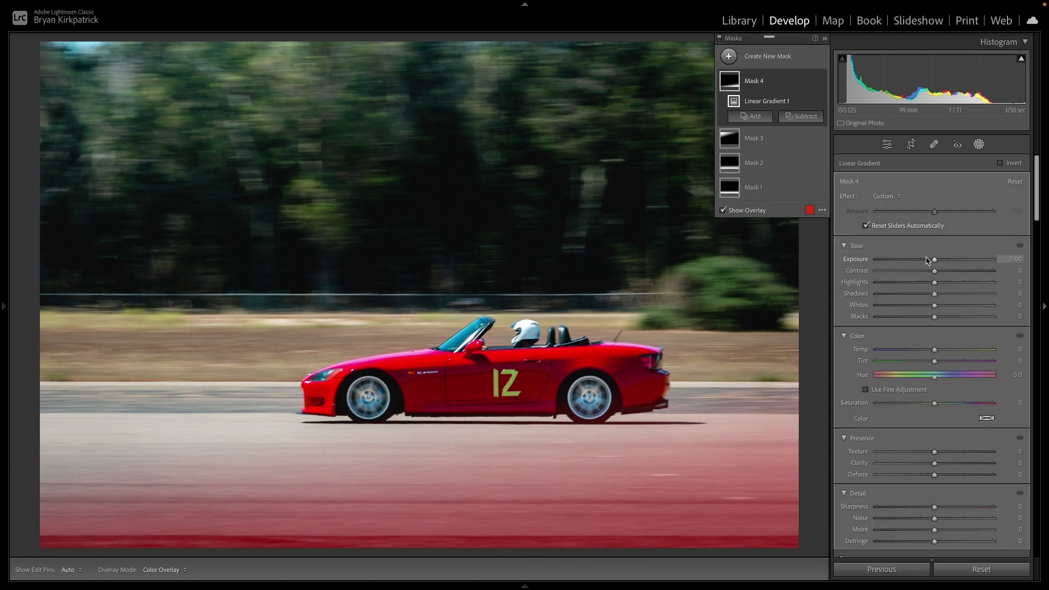
{"action": "left_click_drag", "start_coordinate": [933, 261], "coordinate": [928, 263]}
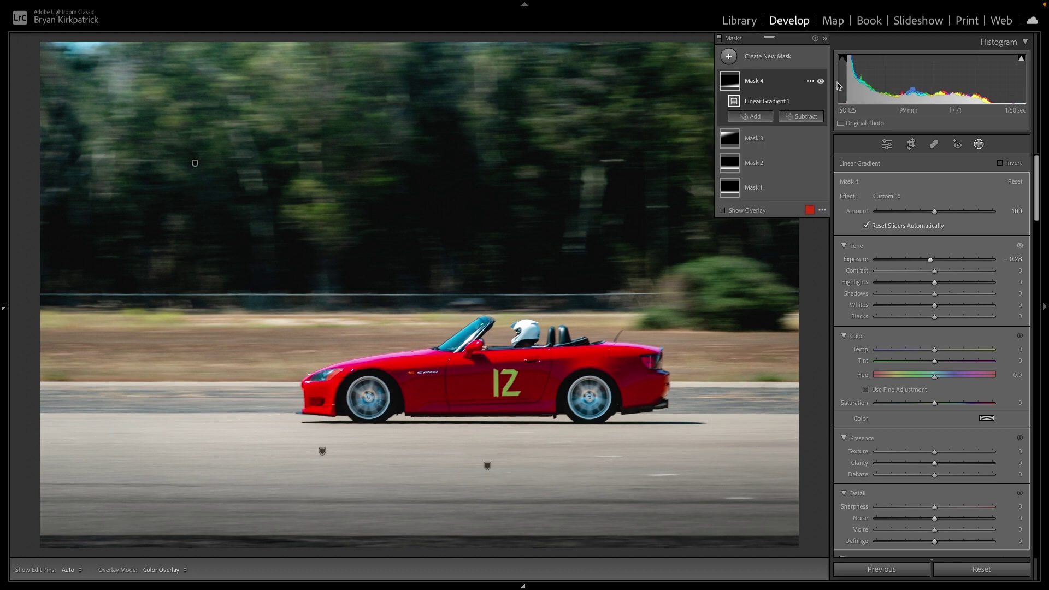
{"action": "left_click", "coordinate": [978, 145]}
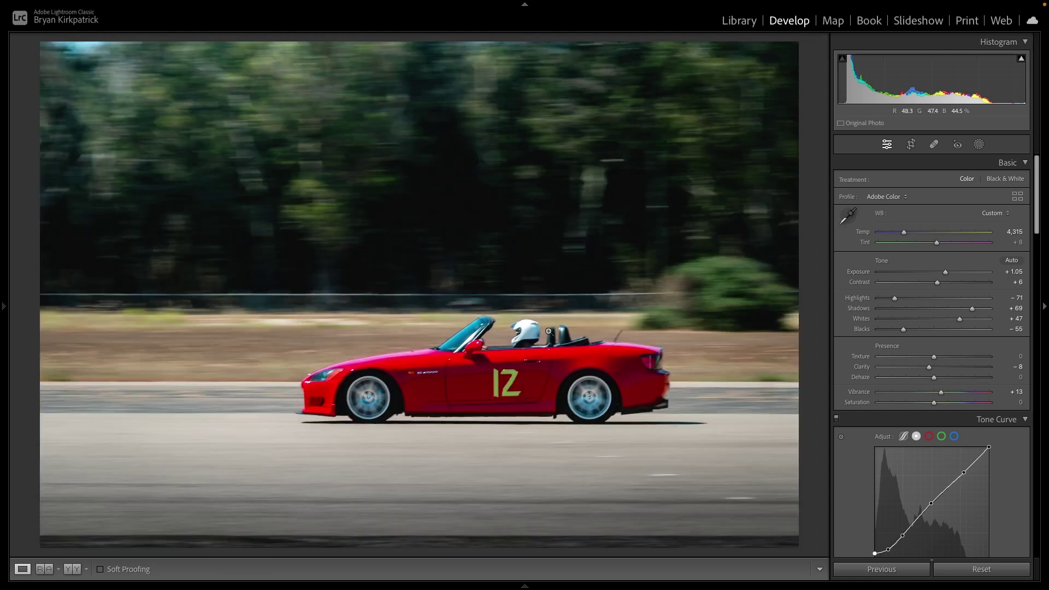
Compare the edited photo with its unedited original, and compare it with and without all masks
{"action": "key", "text": "backslash"}
{"action": "key", "text": "backslash"}
{"action": "key", "text": "backslash"}
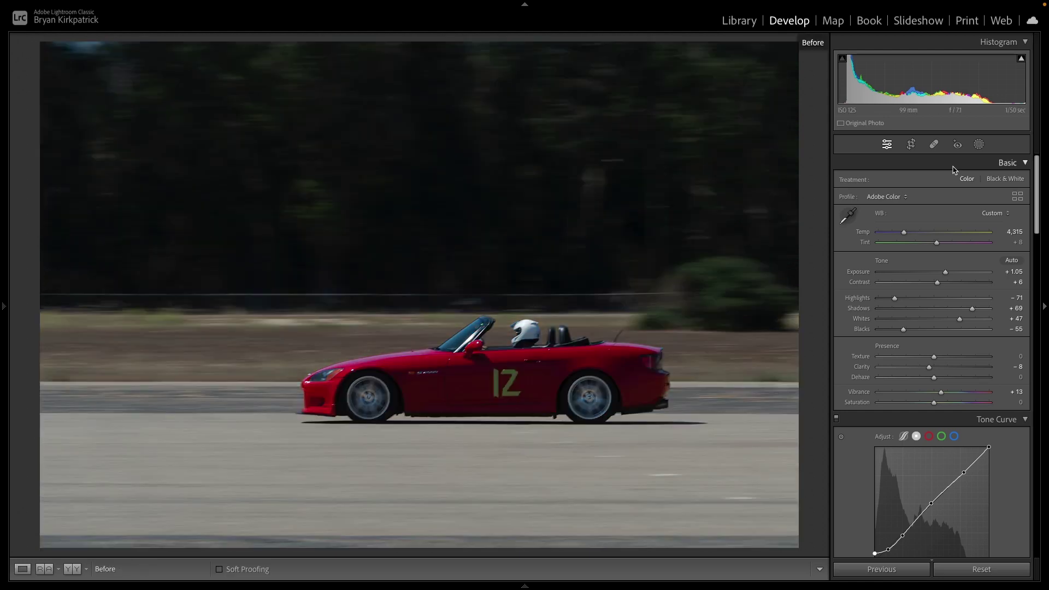
{"action": "key", "text": "backslash"}
{"action": "left_click", "coordinate": [980, 145]}
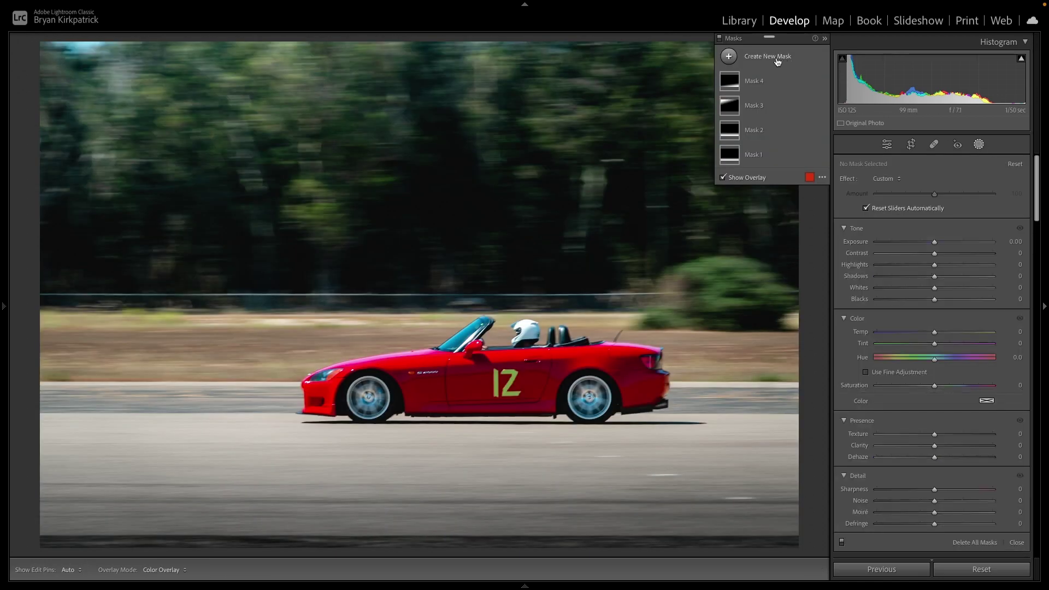
{"action": "left_click", "coordinate": [720, 39]}
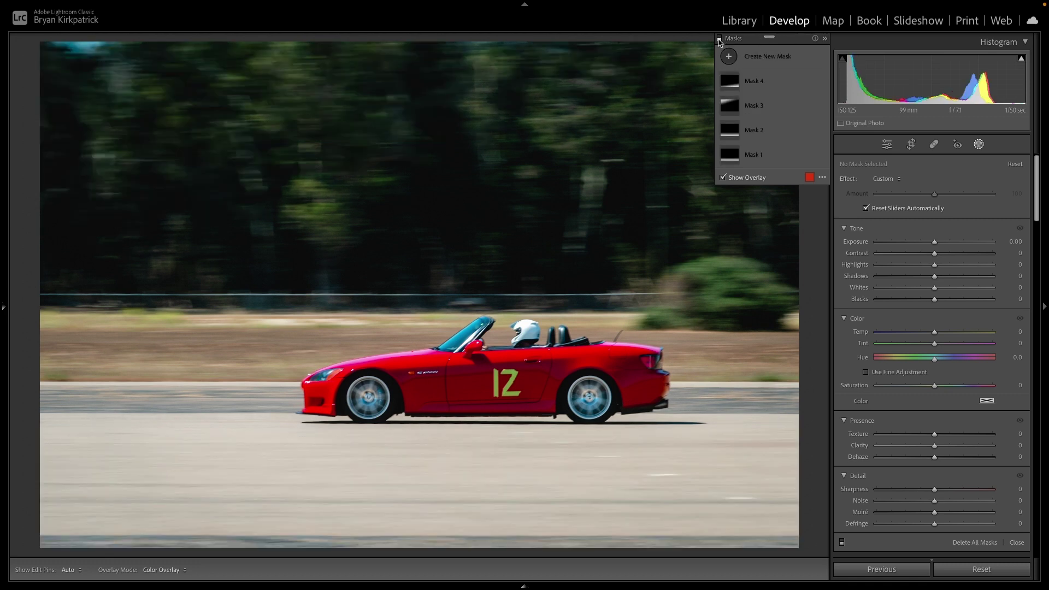
{"action": "left_click", "coordinate": [720, 39]}
{"action": "left_click", "coordinate": [720, 39]}
{"action": "left_click", "coordinate": [720, 40]}
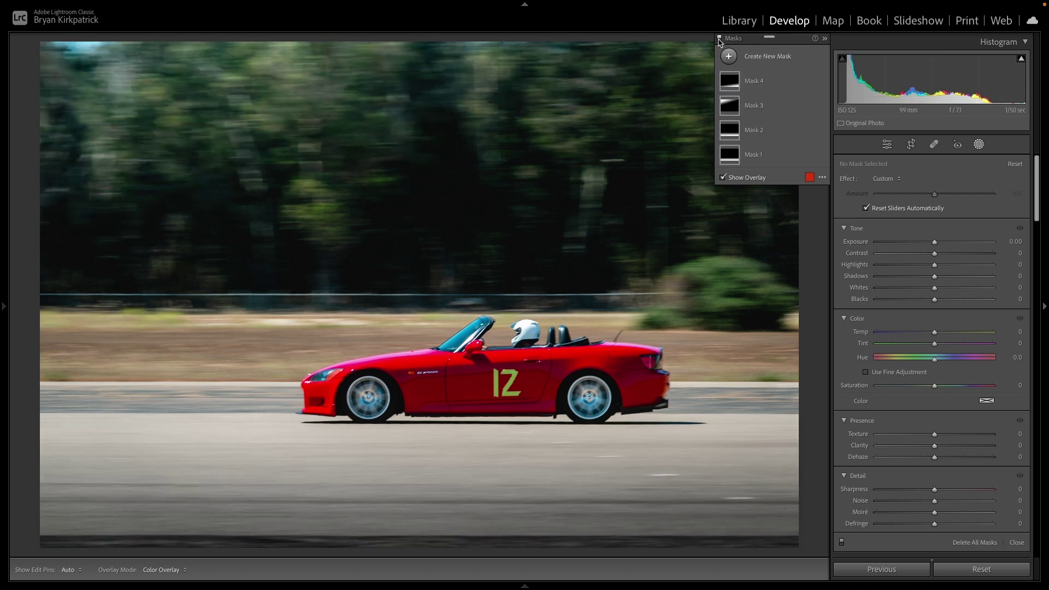
{"action": "left_click", "coordinate": [720, 40]}
{"action": "left_click", "coordinate": [720, 40]}
{"action": "left_click", "coordinate": [720, 40]}
{"action": "left_click", "coordinate": [720, 39]}
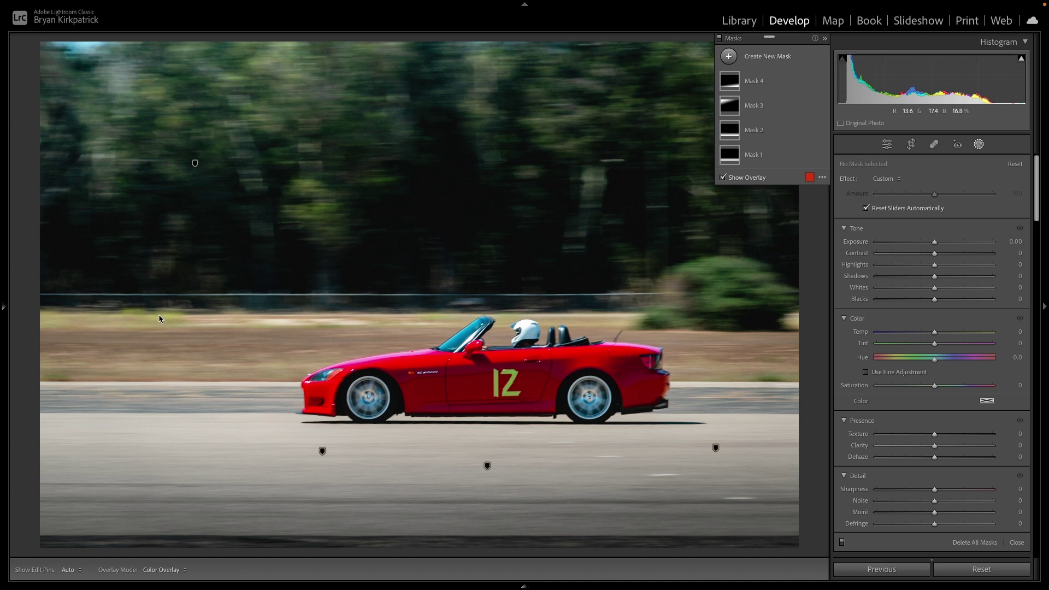
Create a subject mask for the car and set its Exposure to 0.09 and Clarity to 9
{"action": "left_click", "coordinate": [777, 58]}
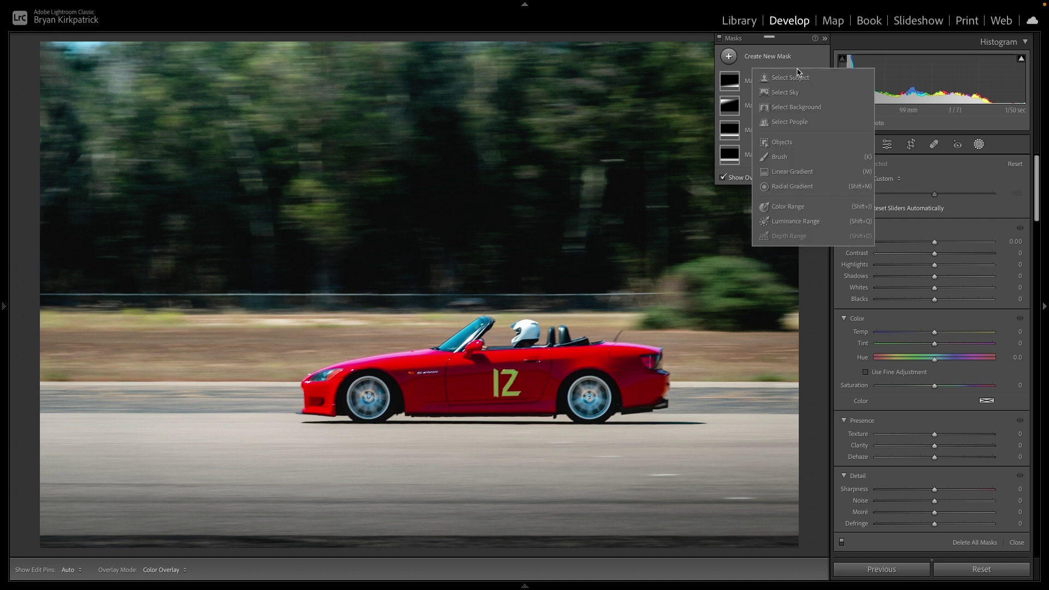
{"action": "left_click", "coordinate": [793, 80]}
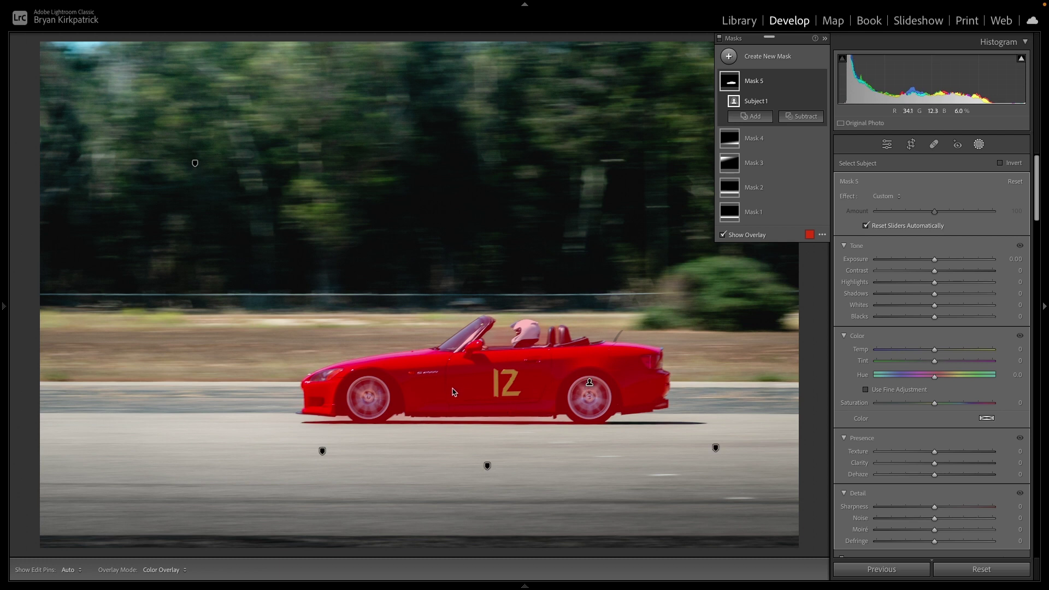
{"action": "key", "text": "o"}
{"action": "left_click", "coordinate": [935, 261]}
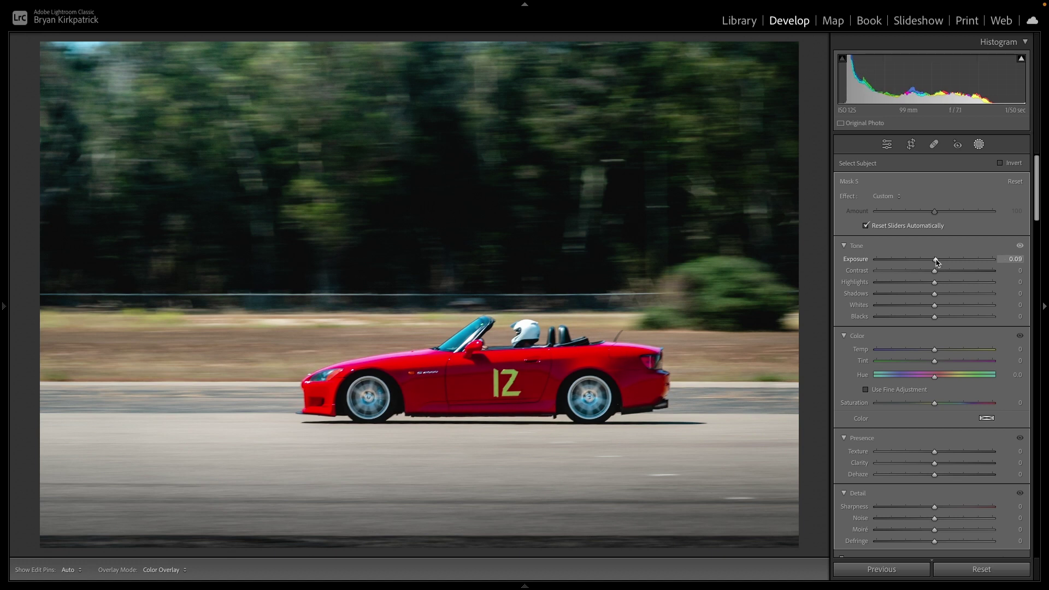
{"action": "left_click_drag", "start_coordinate": [937, 262], "coordinate": [937, 262]}
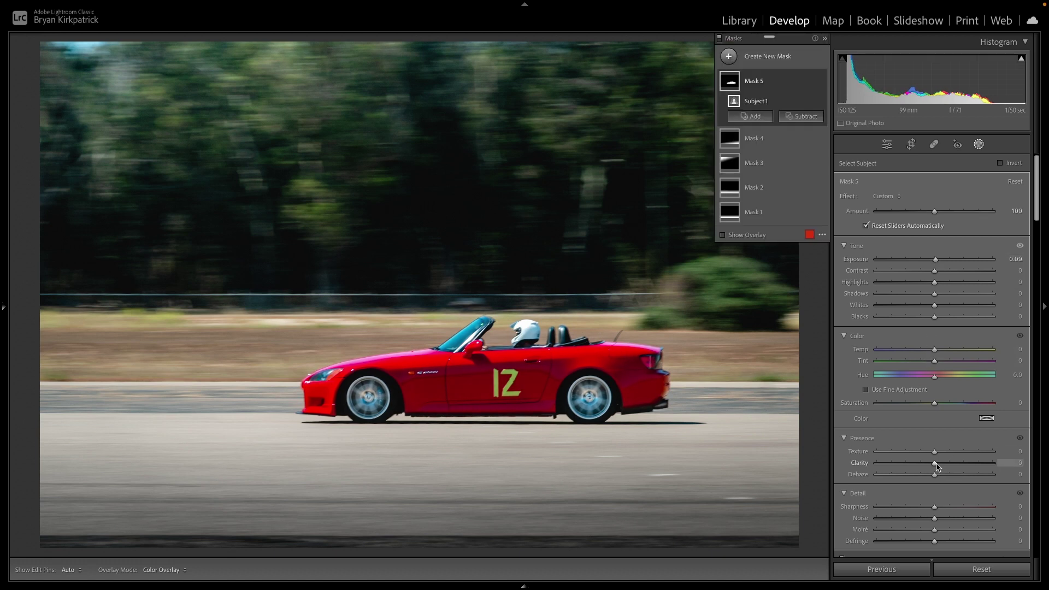
{"action": "left_click_drag", "start_coordinate": [937, 466], "coordinate": [939, 468]}
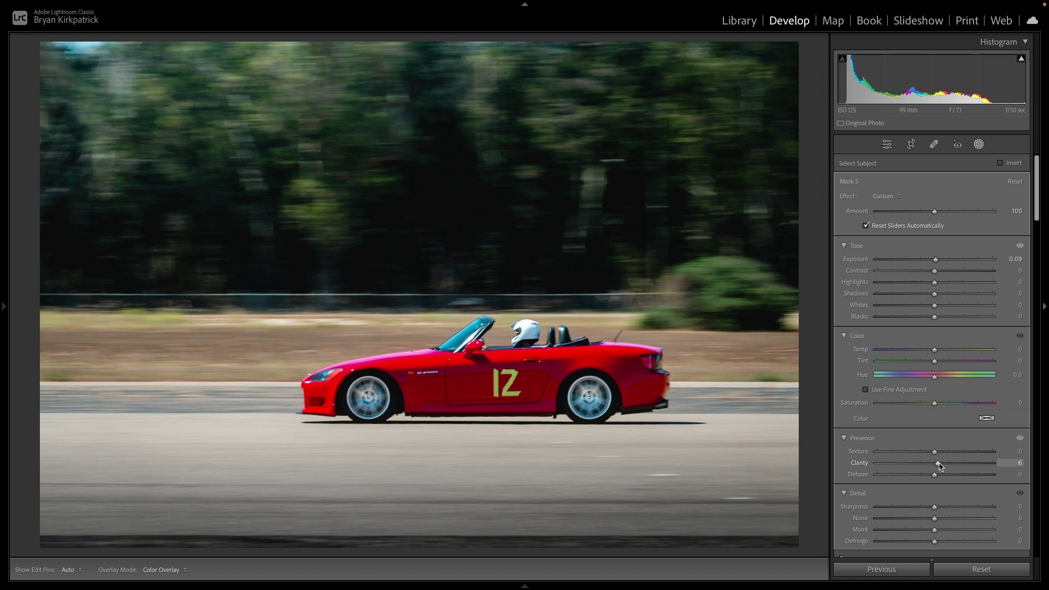
{"action": "left_click_drag", "start_coordinate": [941, 466], "coordinate": [942, 466]}
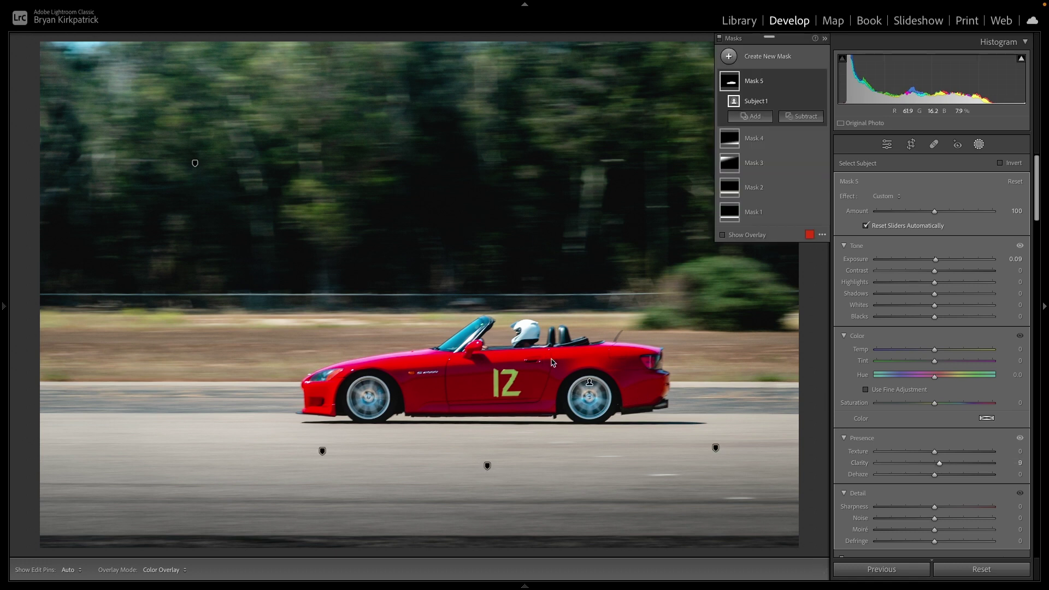
Duplicate and invert the car's subject mask, and darken the background with Exposure −0.22
{"action": "right_click", "coordinate": [766, 85]}
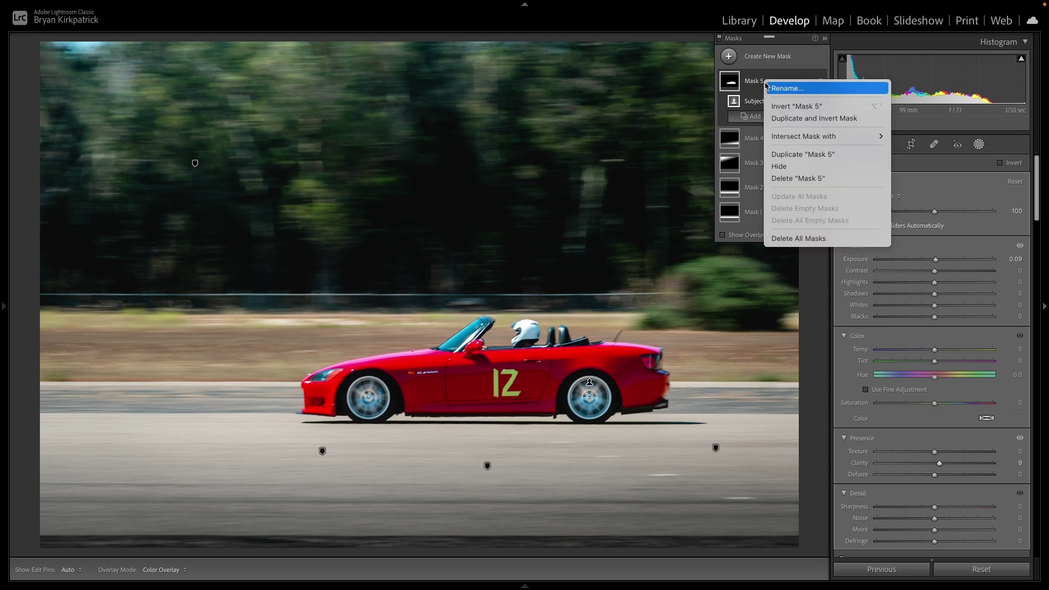
{"action": "left_click", "coordinate": [807, 119]}
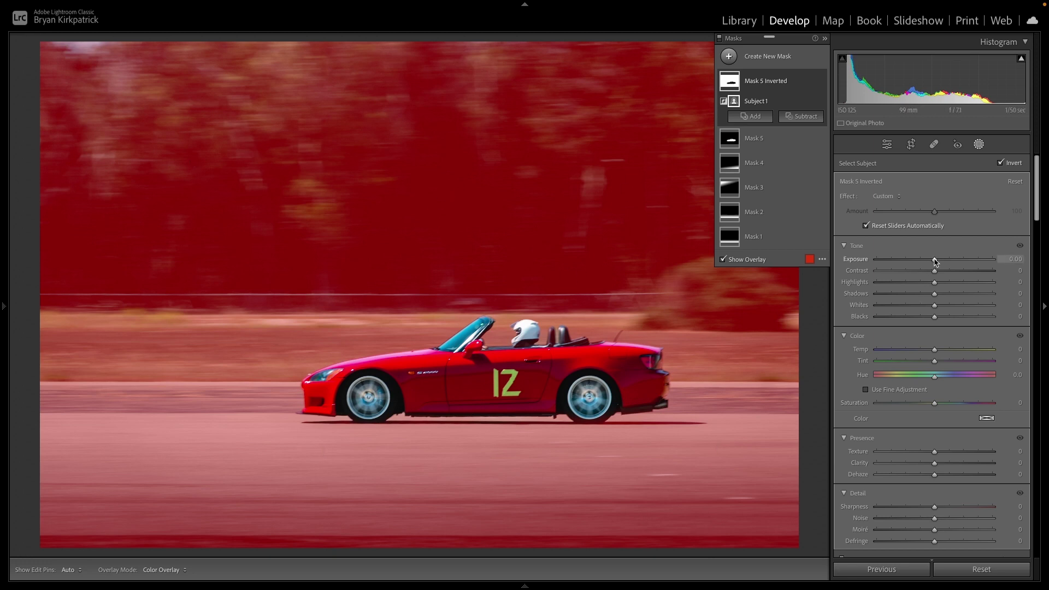
{"action": "left_click_drag", "start_coordinate": [937, 262], "coordinate": [932, 262]}
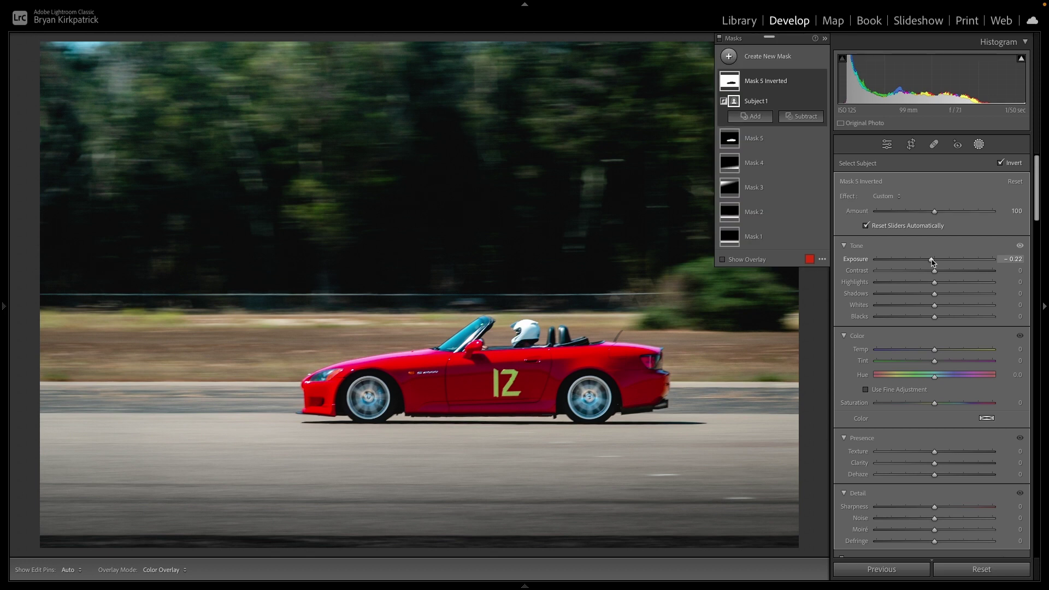
Raise the overall photo Exposure to +1.40 and set the inverted subject mask's Exposure to −0.18
{"action": "left_click", "coordinate": [960, 144]}
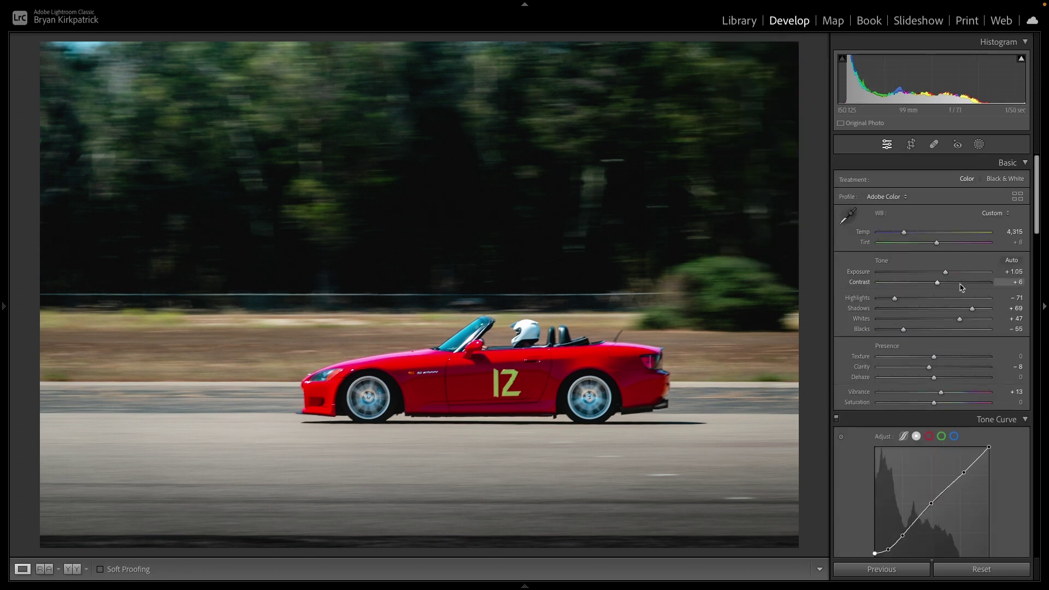
{"action": "left_click_drag", "start_coordinate": [947, 274], "coordinate": [951, 274]}
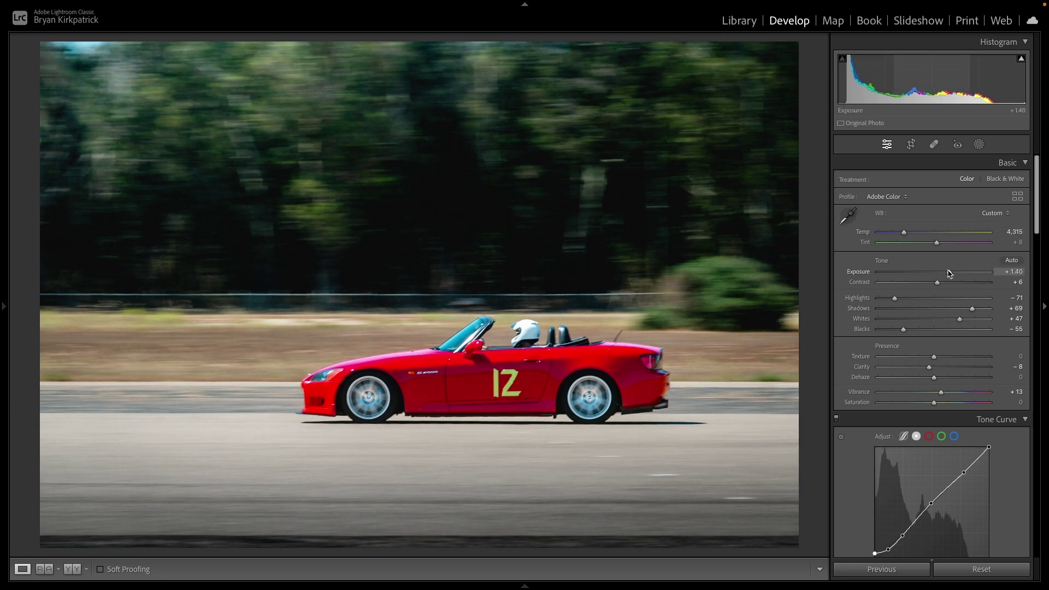
{"action": "left_click", "coordinate": [979, 144]}
{"action": "left_click", "coordinate": [768, 81]}
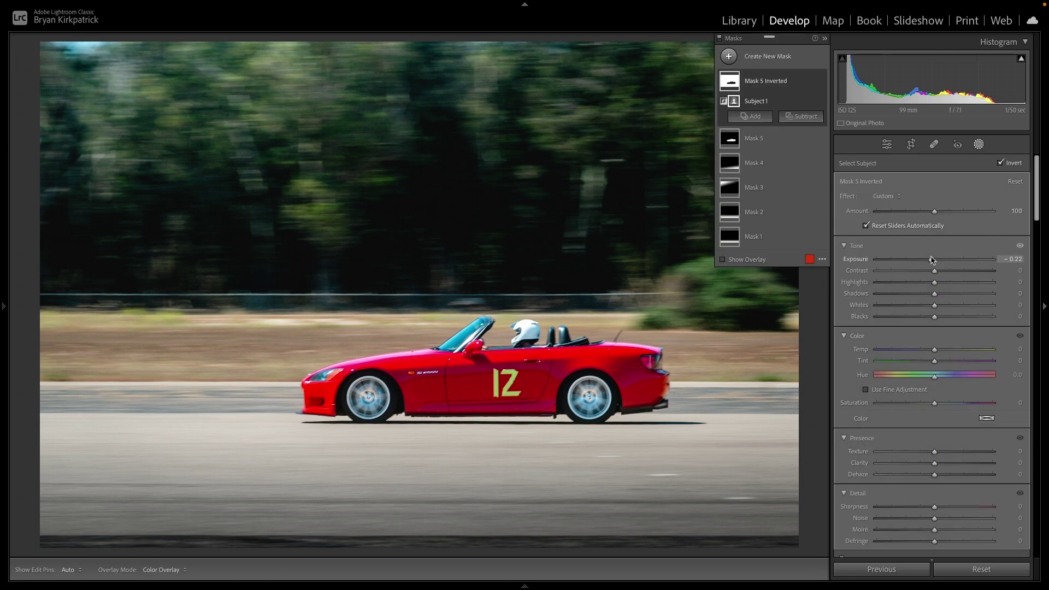
{"action": "left_click_drag", "start_coordinate": [933, 262], "coordinate": [935, 261]}
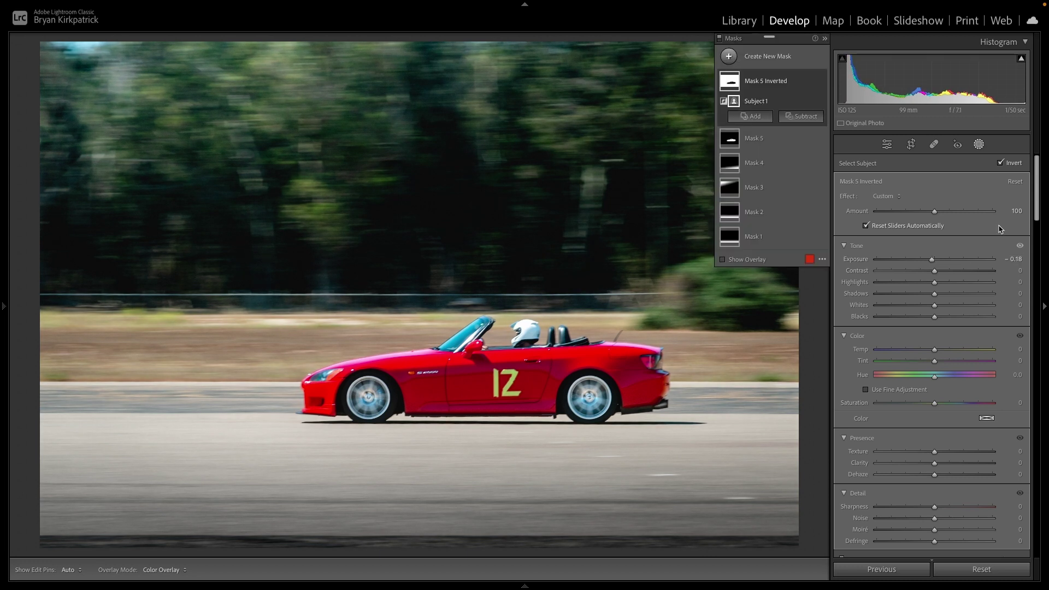
Close the mask editing and compare the edited photo with its unedited original
{"action": "left_click", "coordinate": [980, 145]}
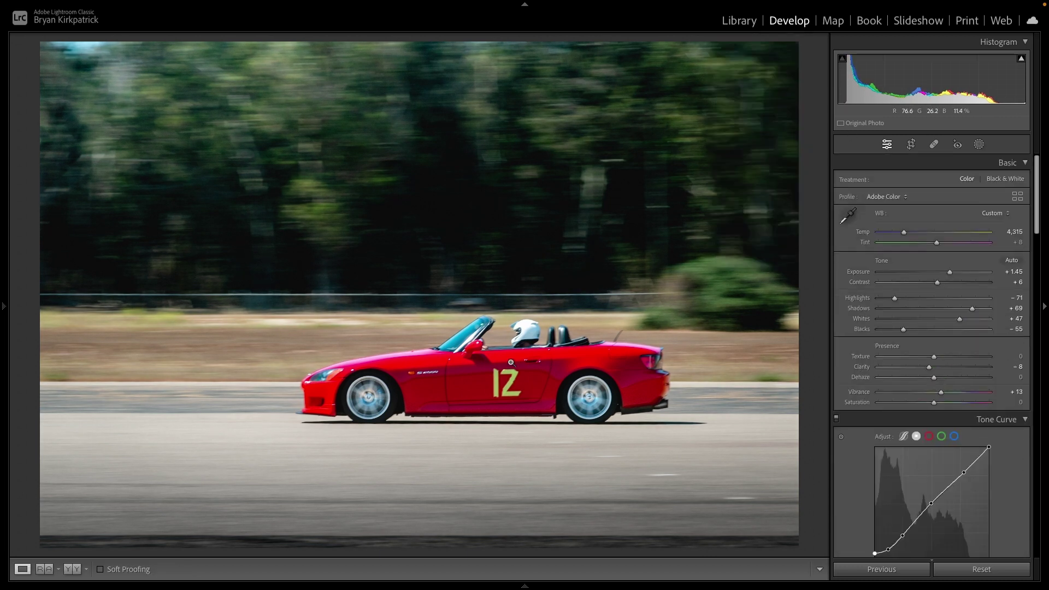
{"action": "key", "text": "backslash"}
{"action": "key", "text": "backslash"}
{"action": "key", "text": "backslash"}
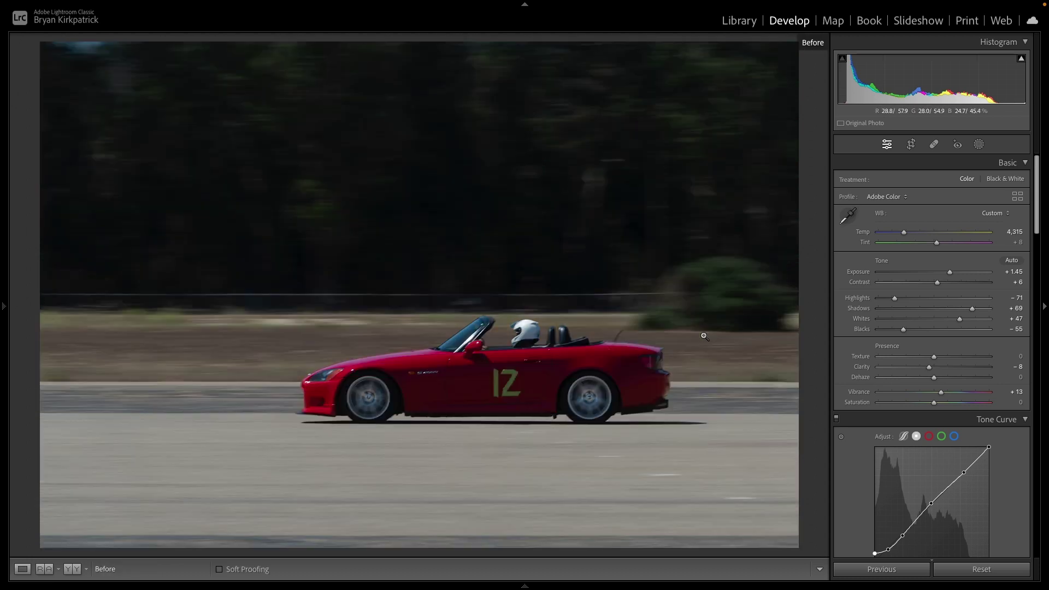
{"action": "key", "text": "backslash"}
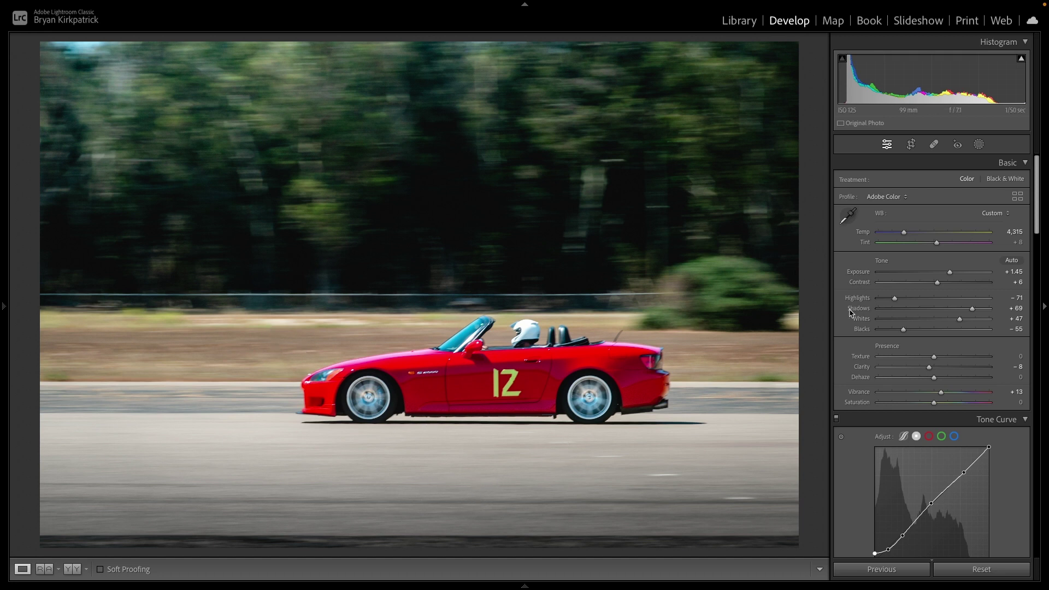
Raise the HSL Saturation of the greens in the trees and of the warm tones in the dry field
{"action": "scroll", "coordinate": [851, 311], "scroll_direction": "down", "scroll_amount": 15}
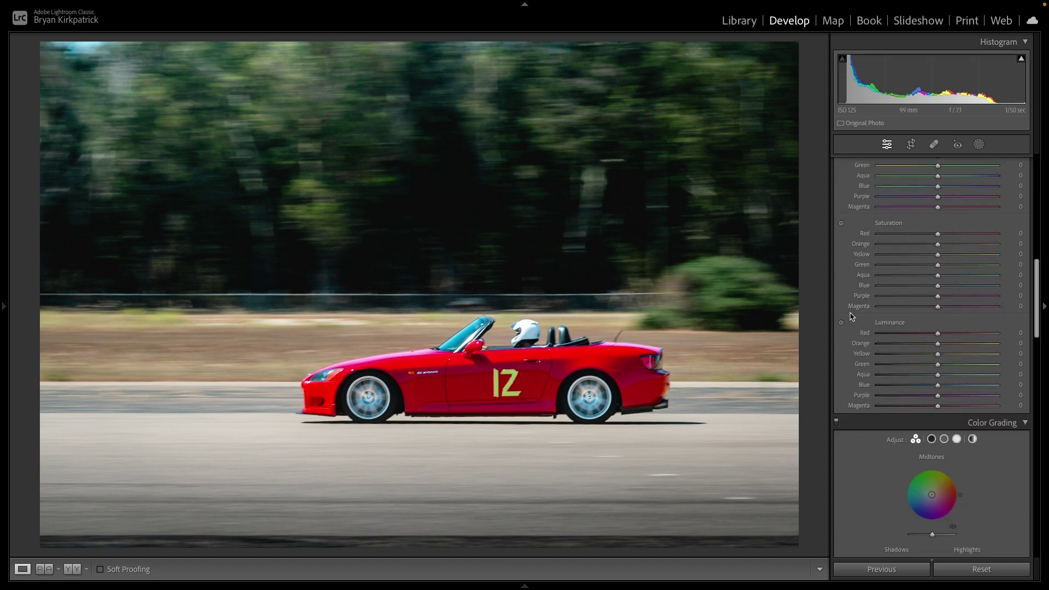
{"action": "scroll", "coordinate": [851, 316], "scroll_direction": "up", "scroll_amount": 3}
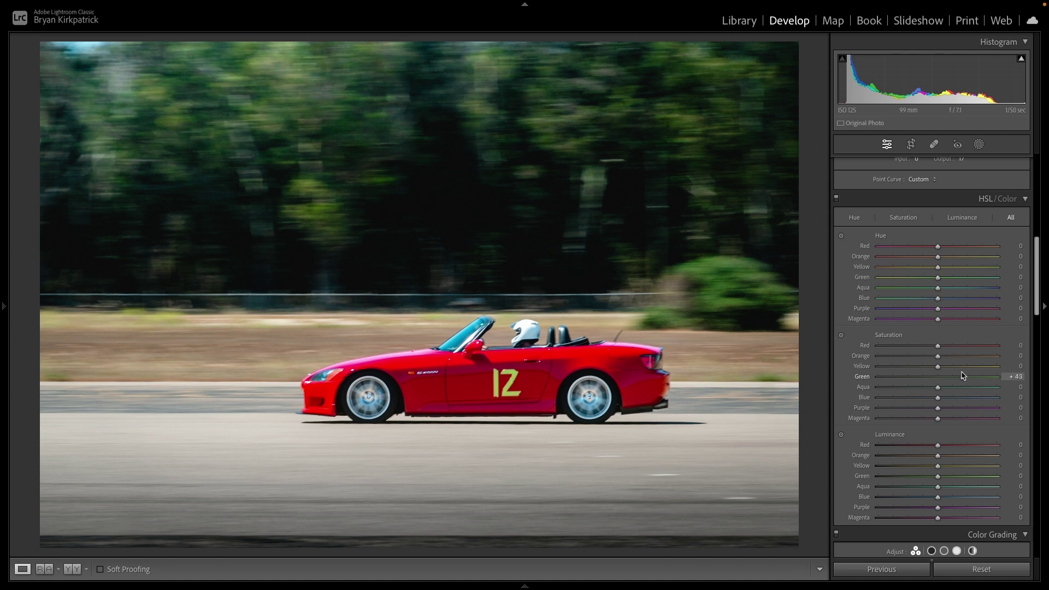
{"action": "left_click_drag", "start_coordinate": [970, 376], "coordinate": [967, 377]}
{"action": "mouse_move", "coordinate": [956, 361]}
{"action": "left_mouse_down"}
{"action": "mouse_move", "coordinate": [946, 361]}
{"action": "mouse_move", "coordinate": [969, 361]}
{"action": "mouse_move", "coordinate": [939, 362]}
{"action": "mouse_move", "coordinate": [1009, 363]}
{"action": "mouse_move", "coordinate": [971, 362]}
{"action": "left_mouse_up"}
Set the Saturation of Mask 2, covering the road, to −99 and finish the mask editing
{"action": "left_click", "coordinate": [979, 144]}
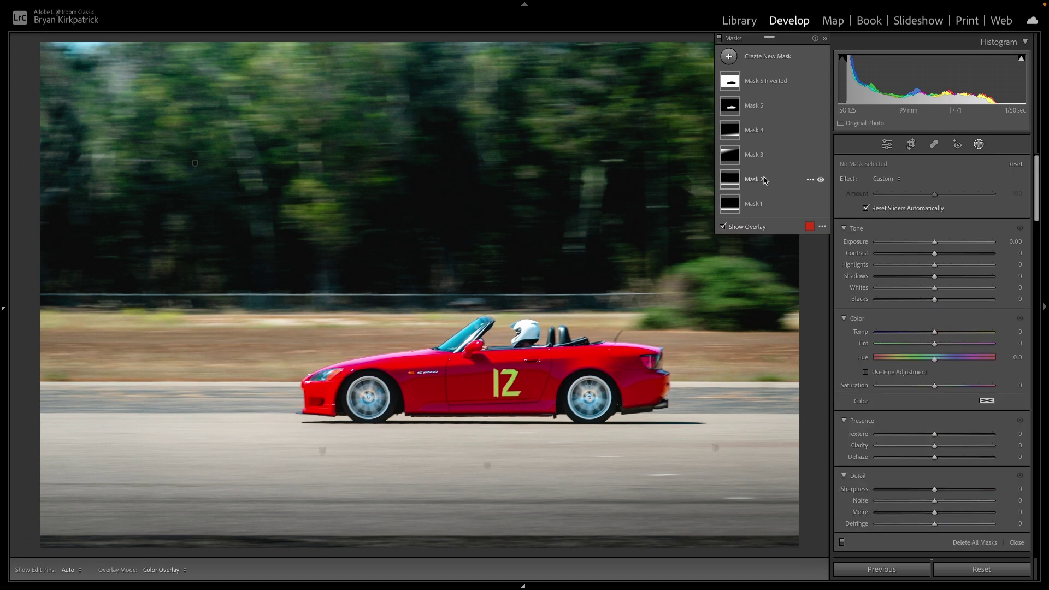
{"action": "left_click", "coordinate": [764, 181]}
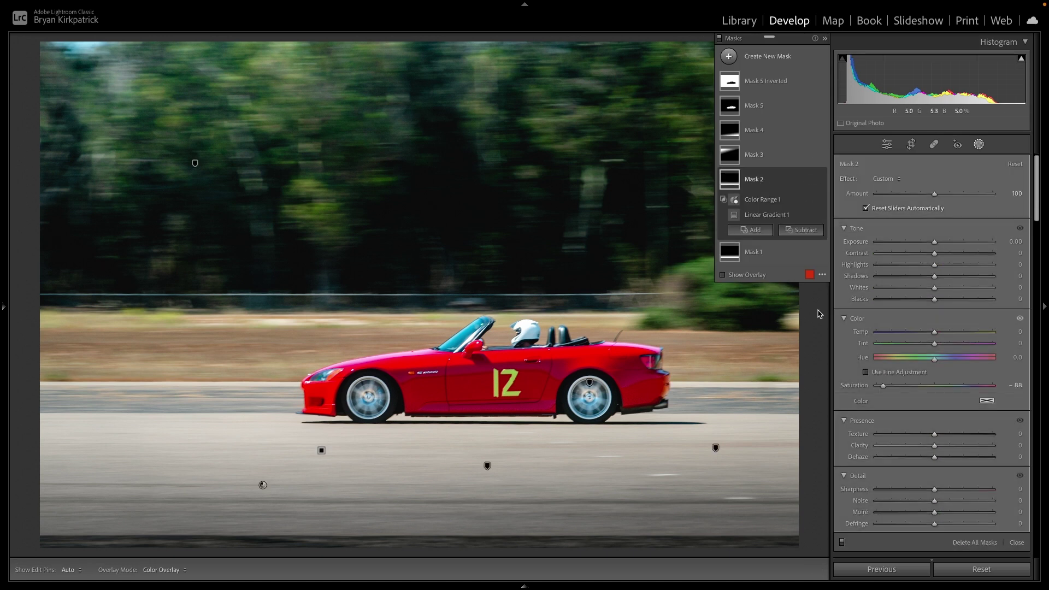
{"action": "left_click", "coordinate": [883, 387]}
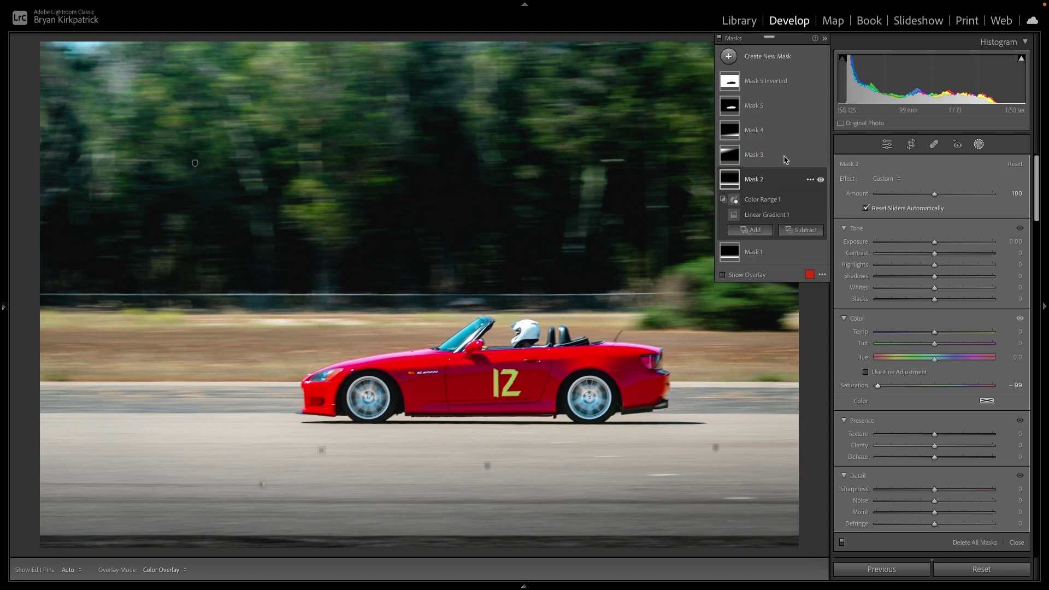
{"action": "left_click", "coordinate": [979, 144]}
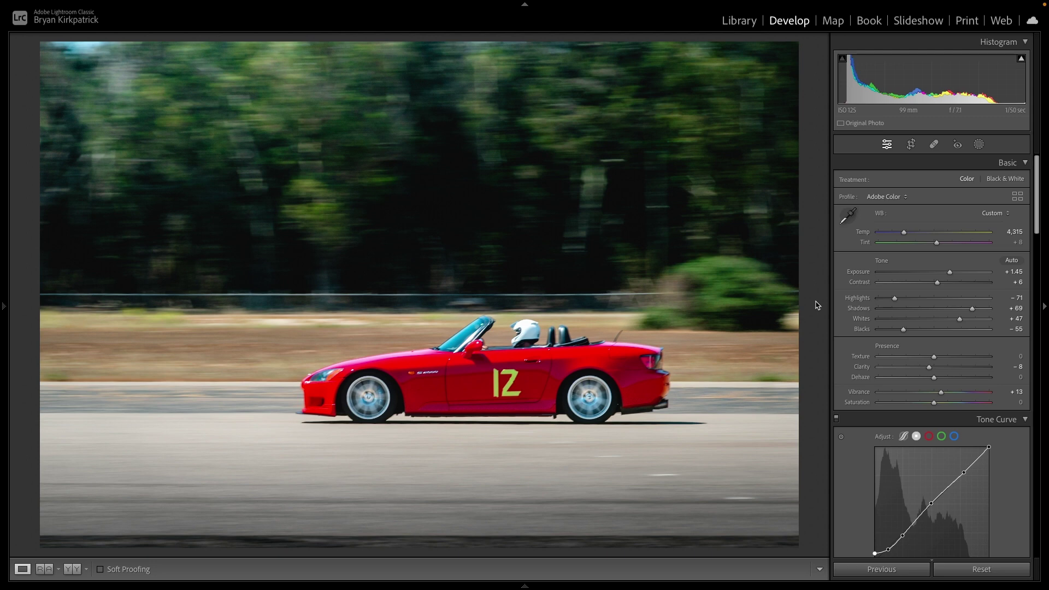
Compare the photo before and after all edits, ending on the edited version
{"action": "key", "text": "backslash"}
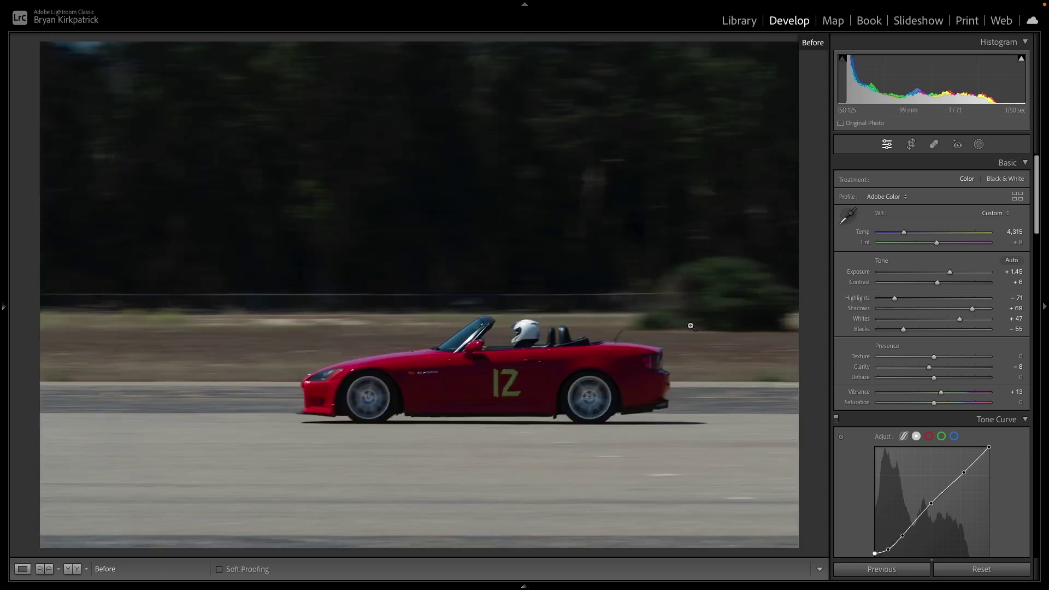
{"action": "key", "text": "backslash"}
{"action": "key", "text": "backslash"}
{"action": "key", "text": "backslash"}
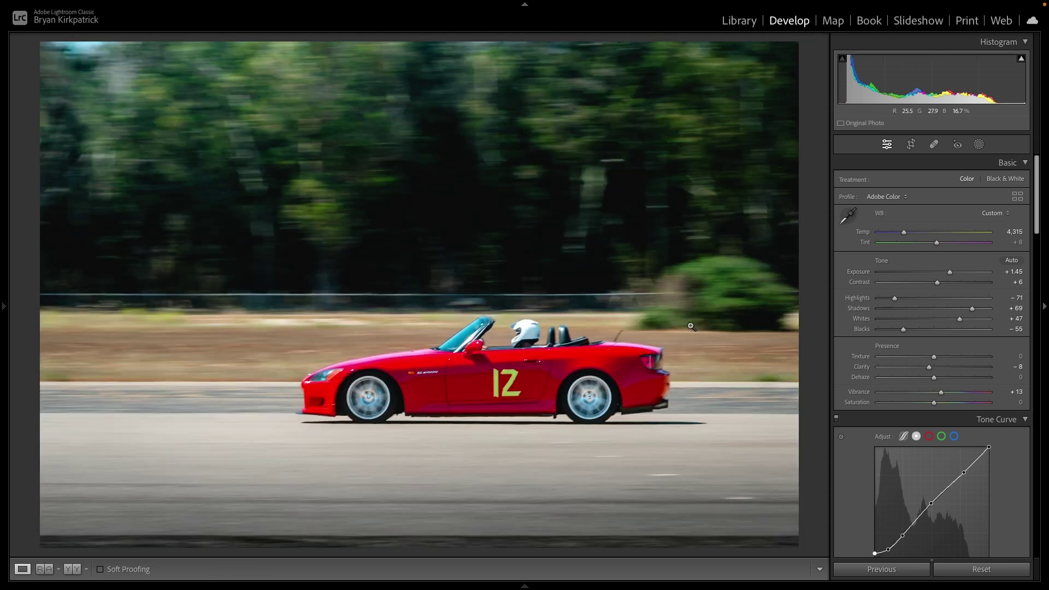